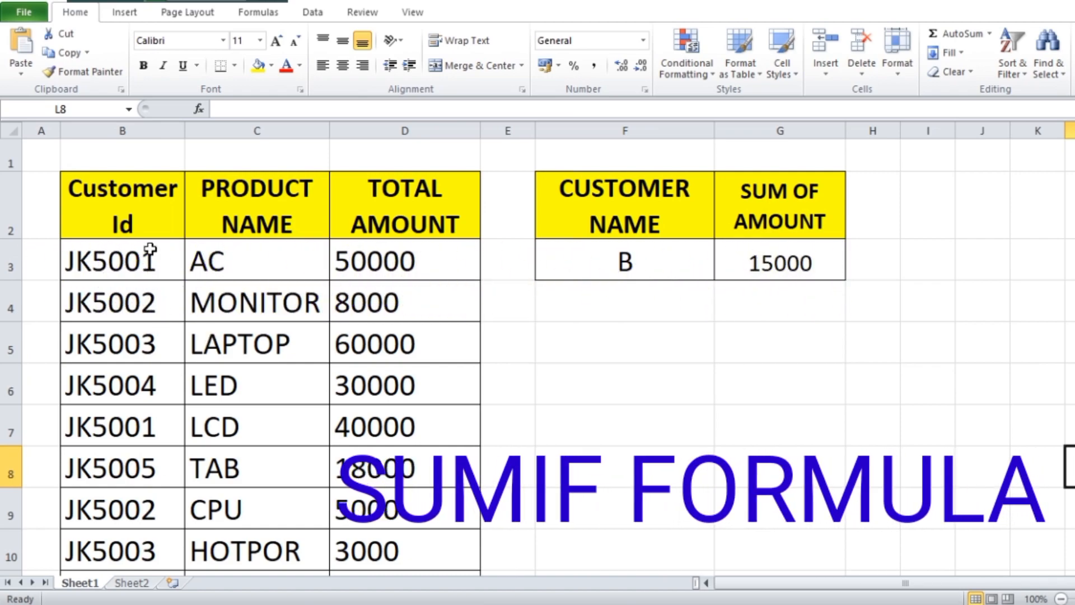
Step: Examine the sales table and customer summary on Sheet1, the customer name and ID table on Sheet2, and the formula in G3
drag(86, 242, 390, 532)
click(118, 195)
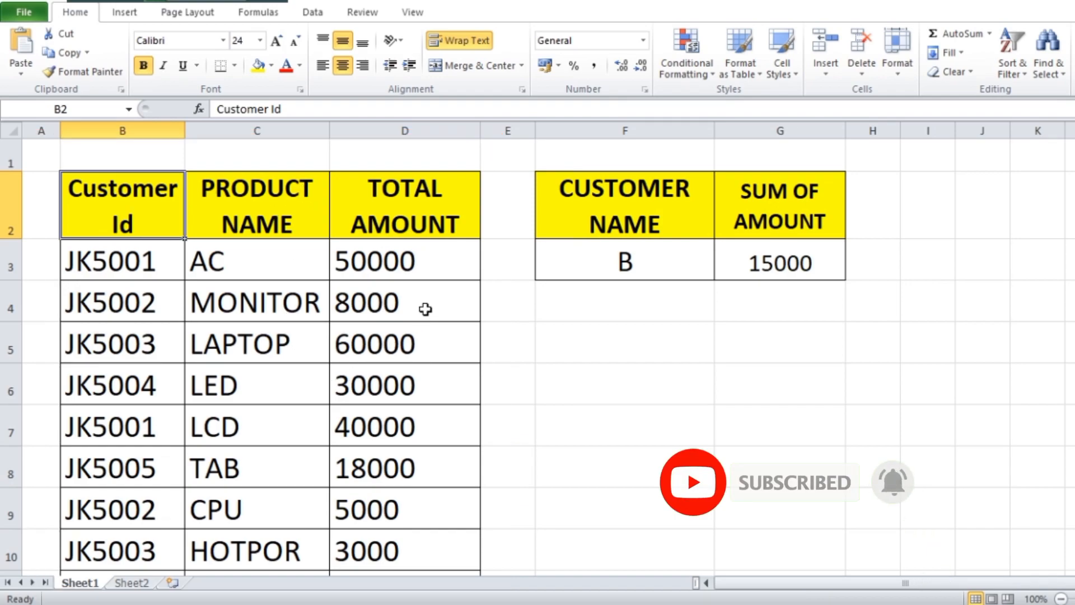
click(402, 430)
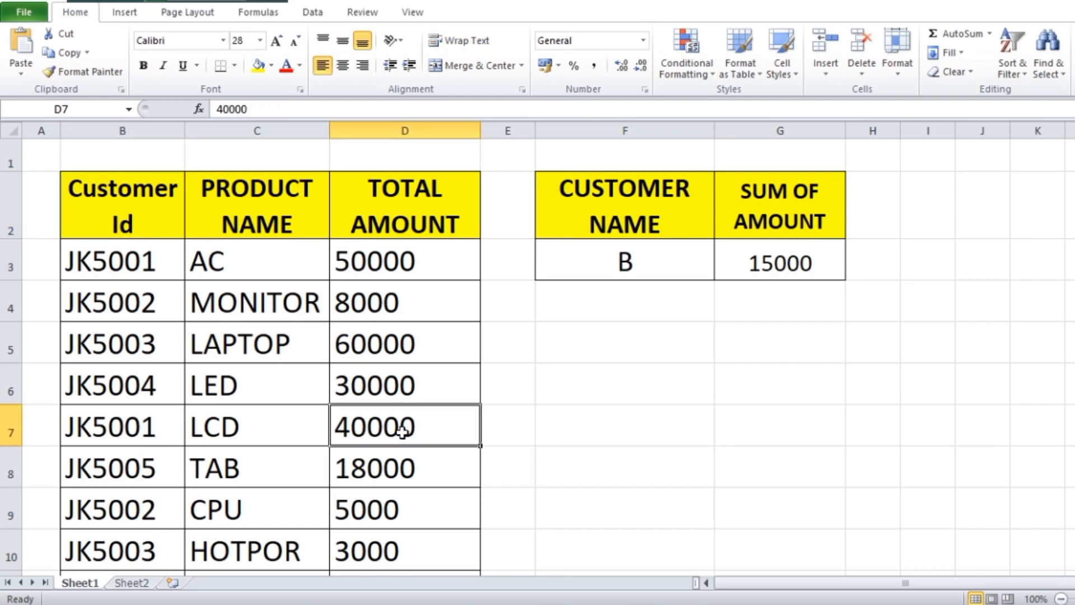
click(134, 582)
drag(209, 196, 356, 404)
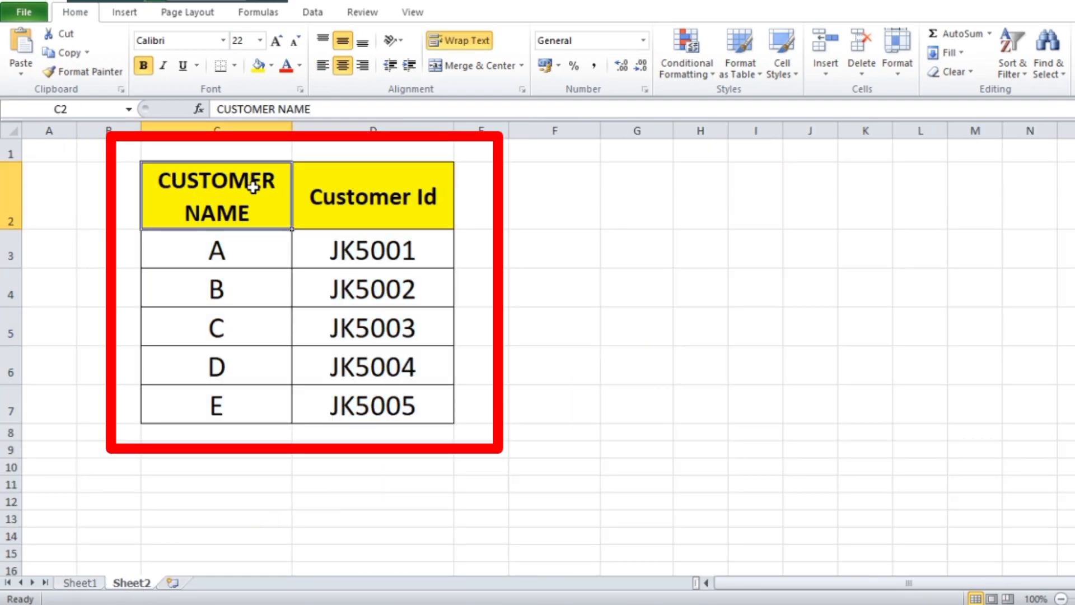
drag(249, 184, 314, 420)
click(403, 196)
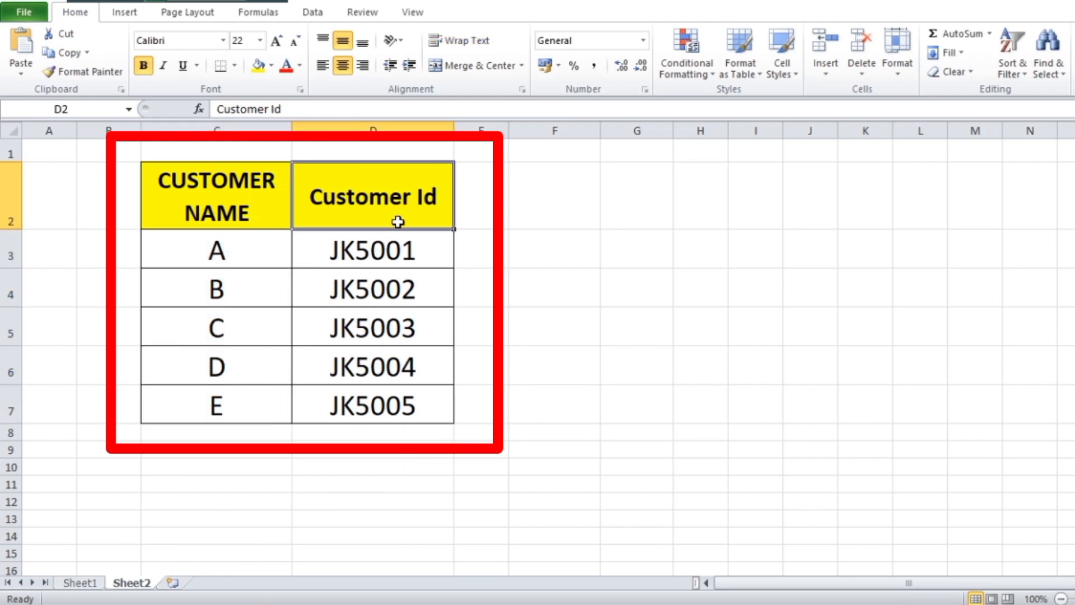
click(79, 583)
drag(605, 180, 732, 248)
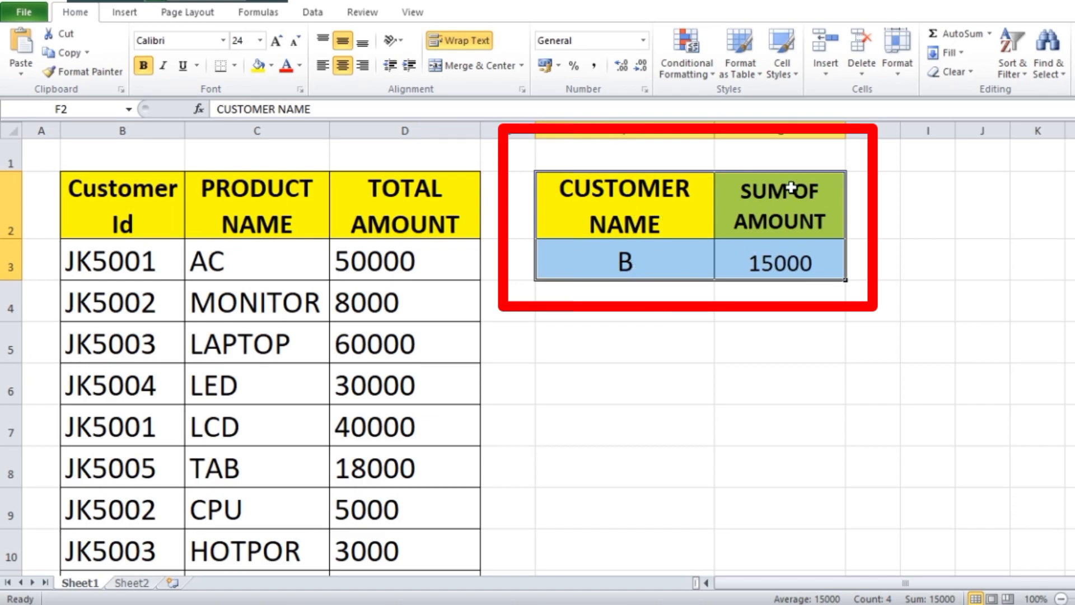
click(791, 266)
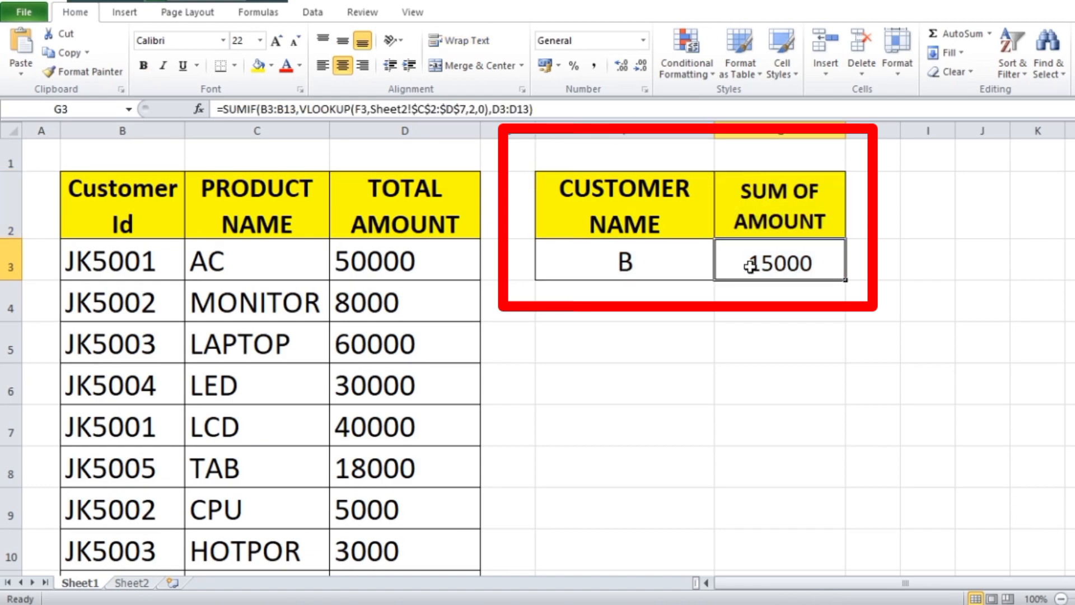
Step: Set the customer name in F3 to A
click(637, 269)
text(A)
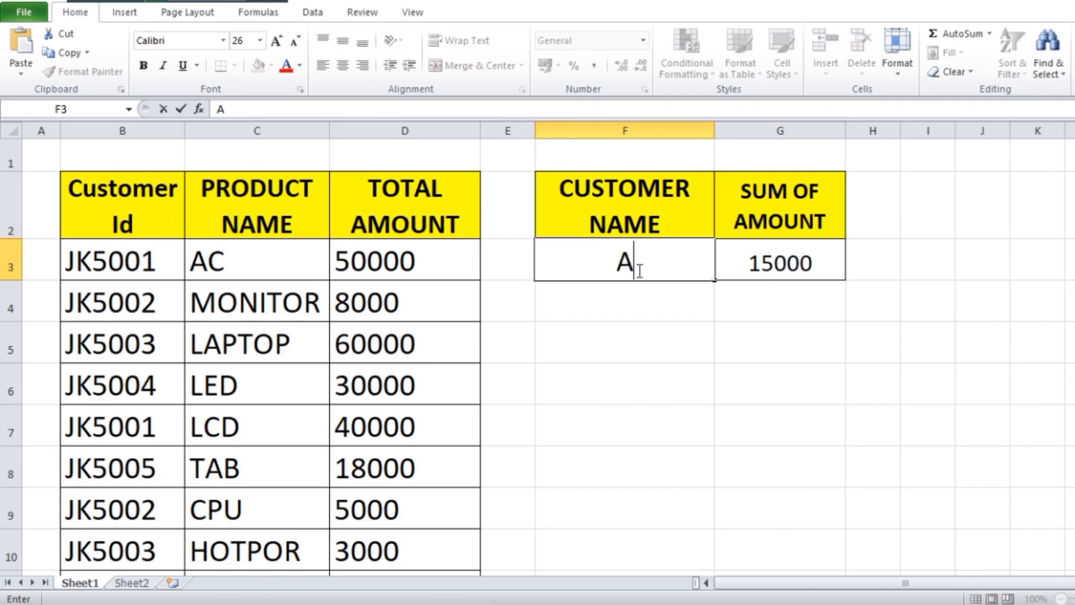
click(635, 367)
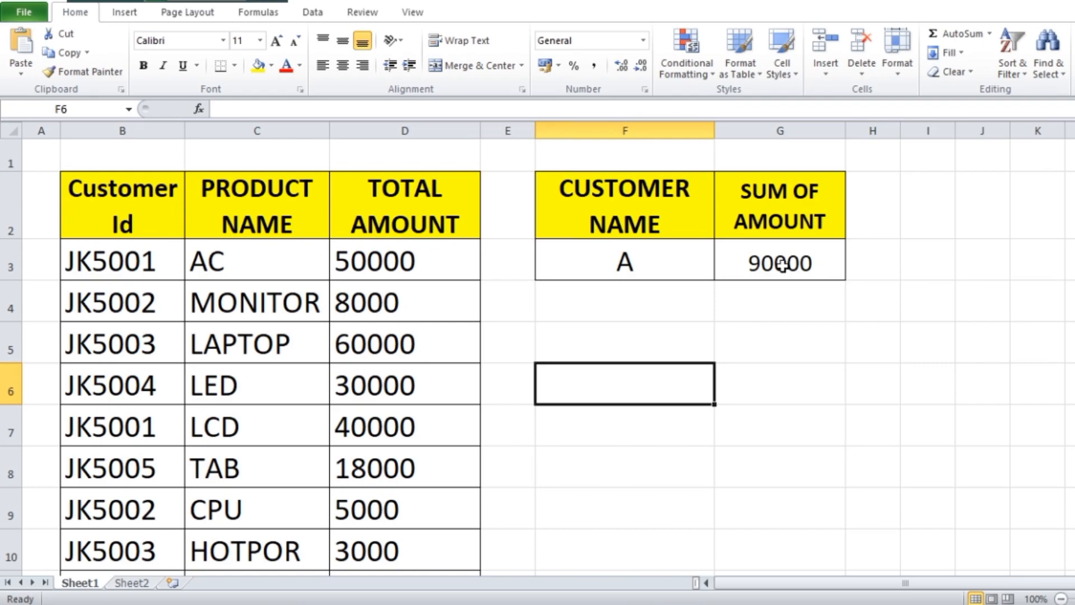
Step: Check customer A's ID on Sheet2 and trace the amounts in the matching rows 3 and 7 on Sheet1
click(599, 262)
click(131, 583)
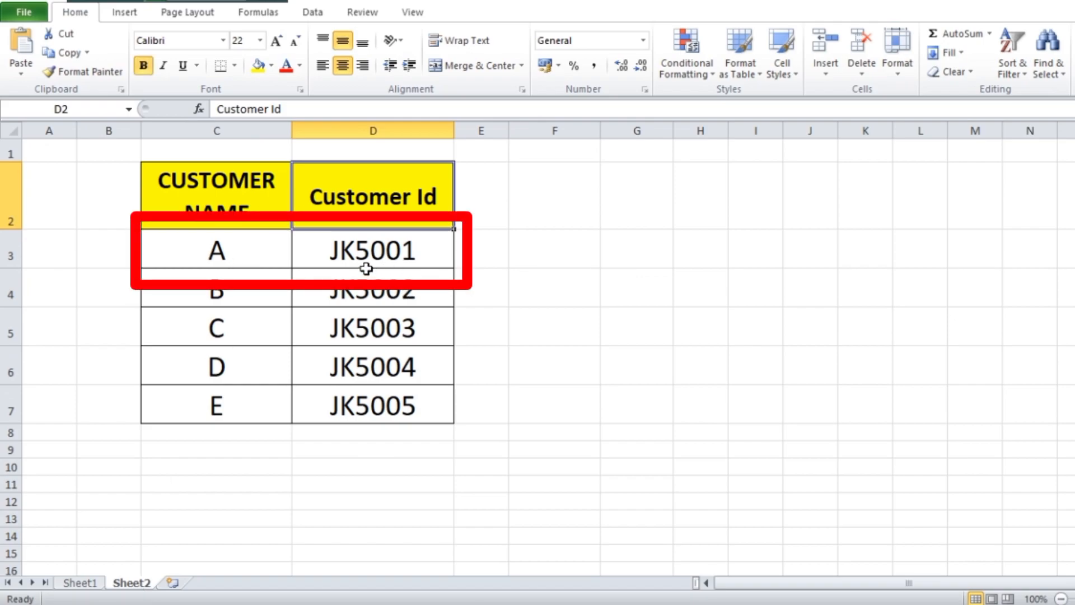
click(84, 583)
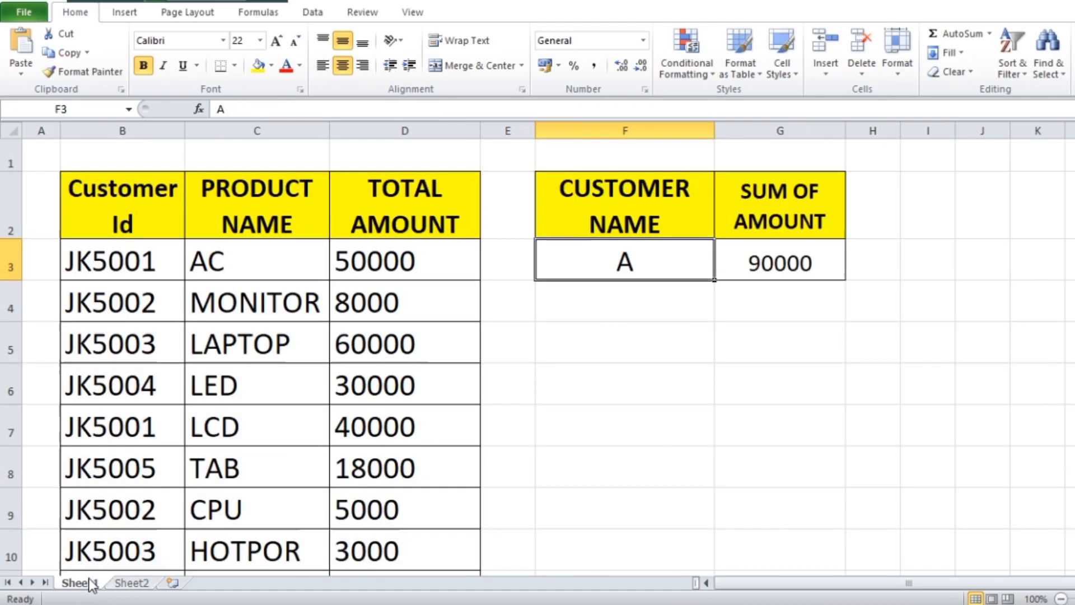
click(127, 261)
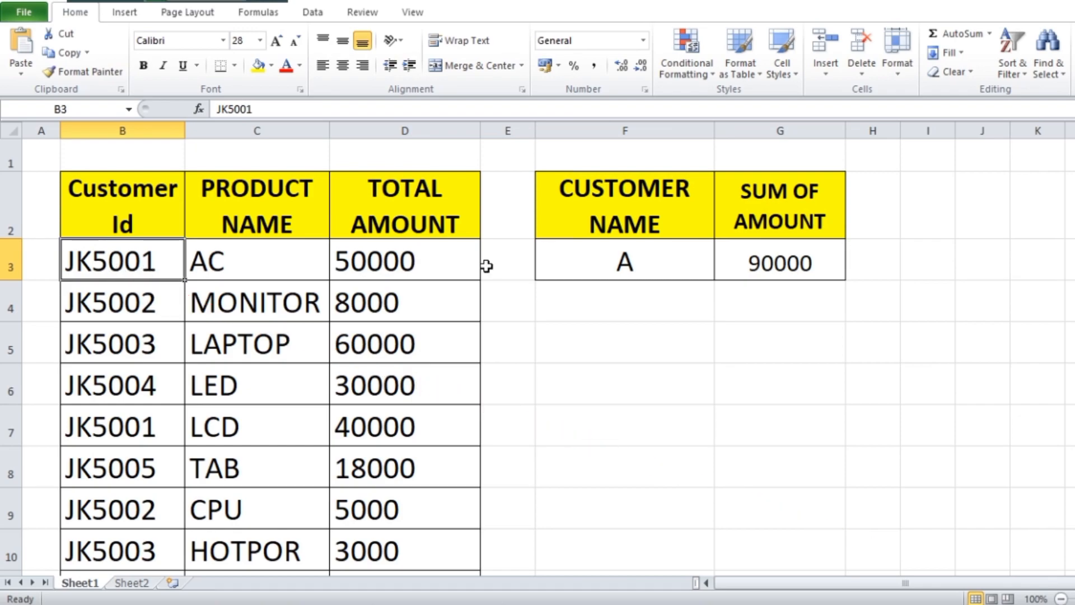
click(391, 264)
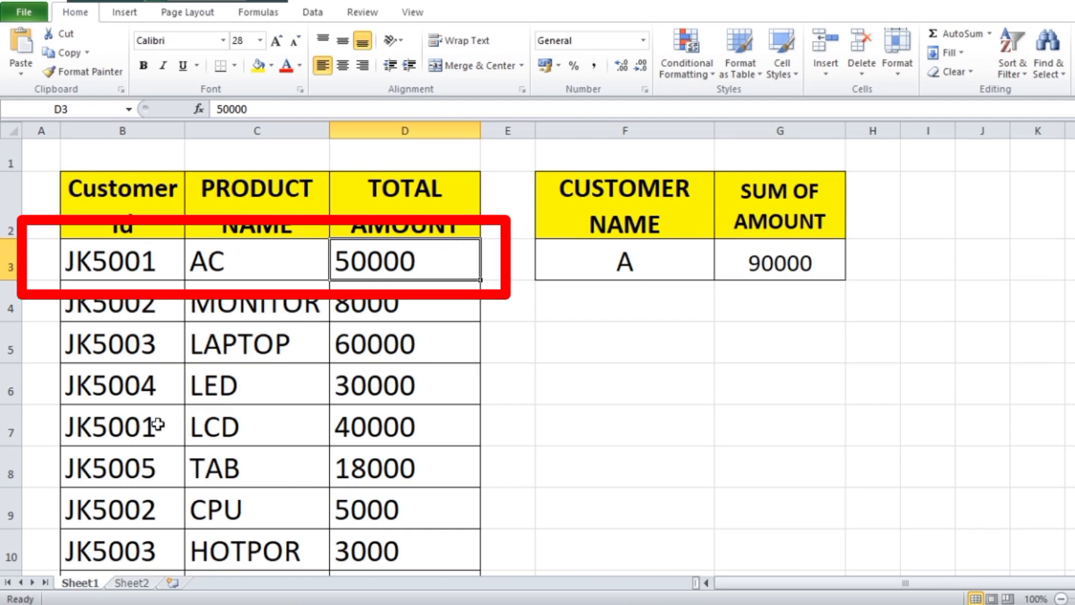
click(135, 436)
mouse_move(99, 431)
mouse_down()
mouse_move(396, 432)
mouse_move(381, 428)
mouse_up()
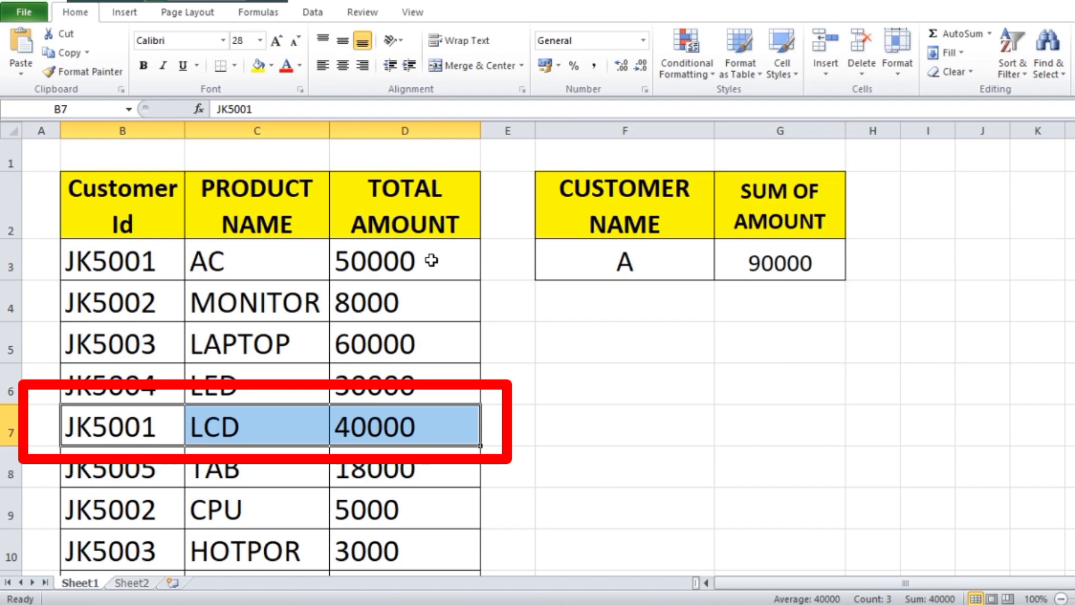
click(431, 260)
click(392, 426)
click(391, 269)
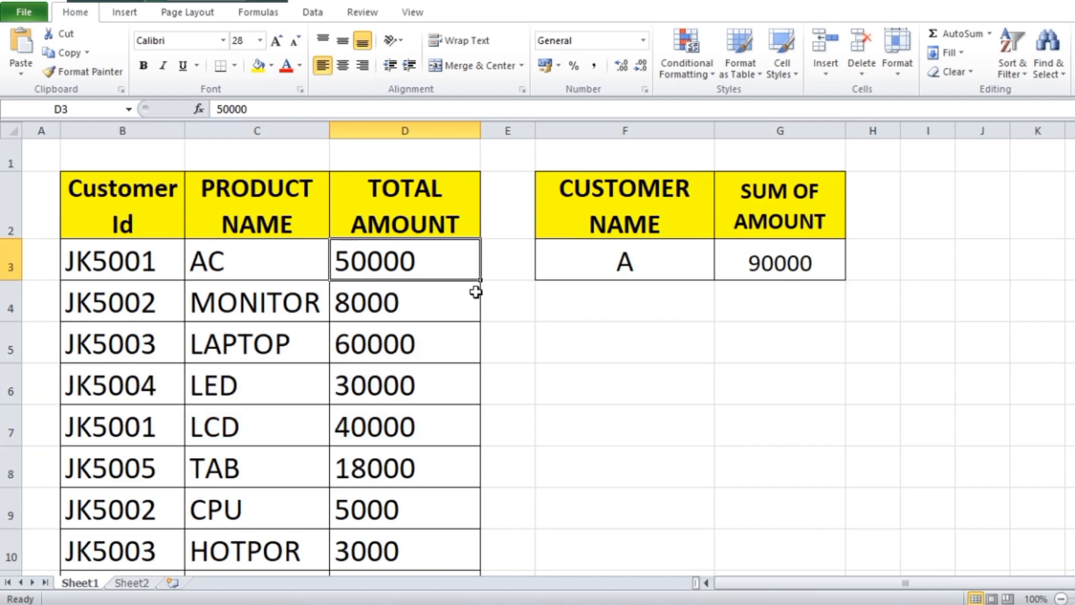
Step: Examine the sum formula in G3 against the sales table and the customer summary in F3:G3
click(799, 263)
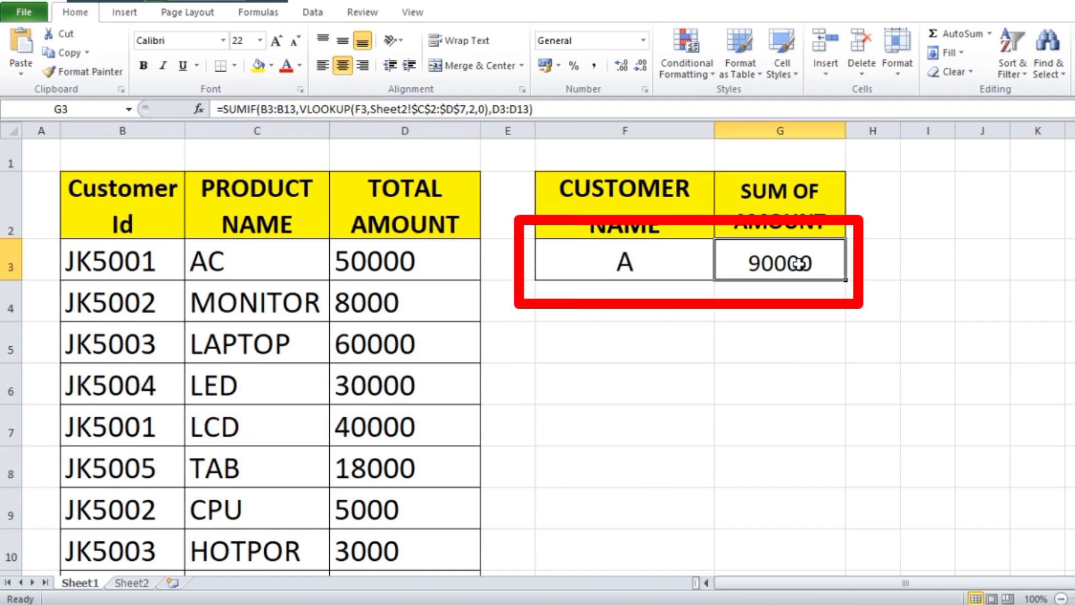
scroll(360, 420, down, 3)
scroll(703, 338, up, 3)
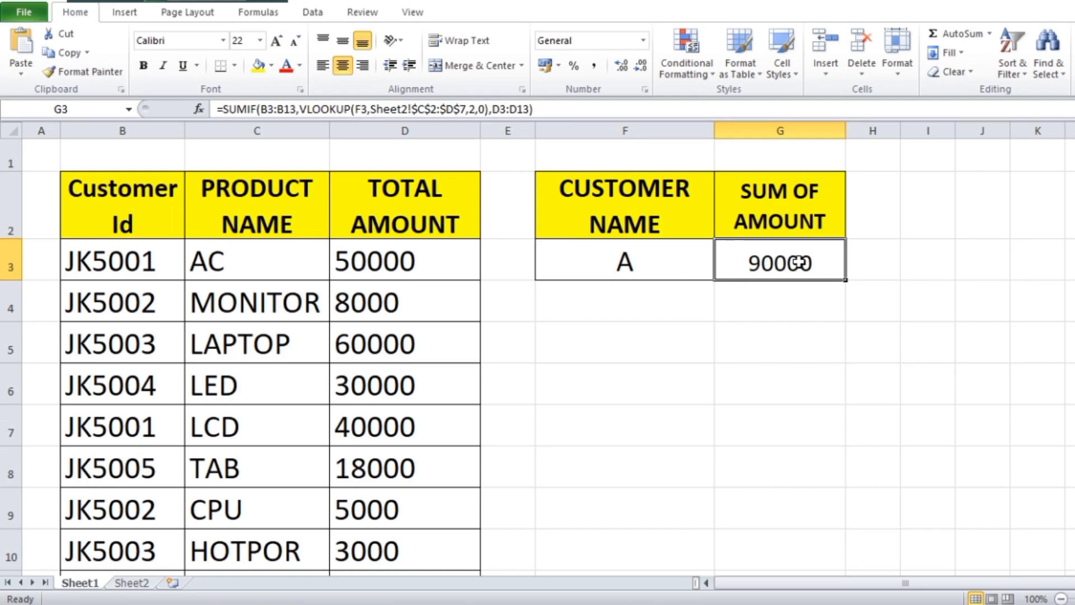
drag(126, 207, 342, 560)
click(254, 273)
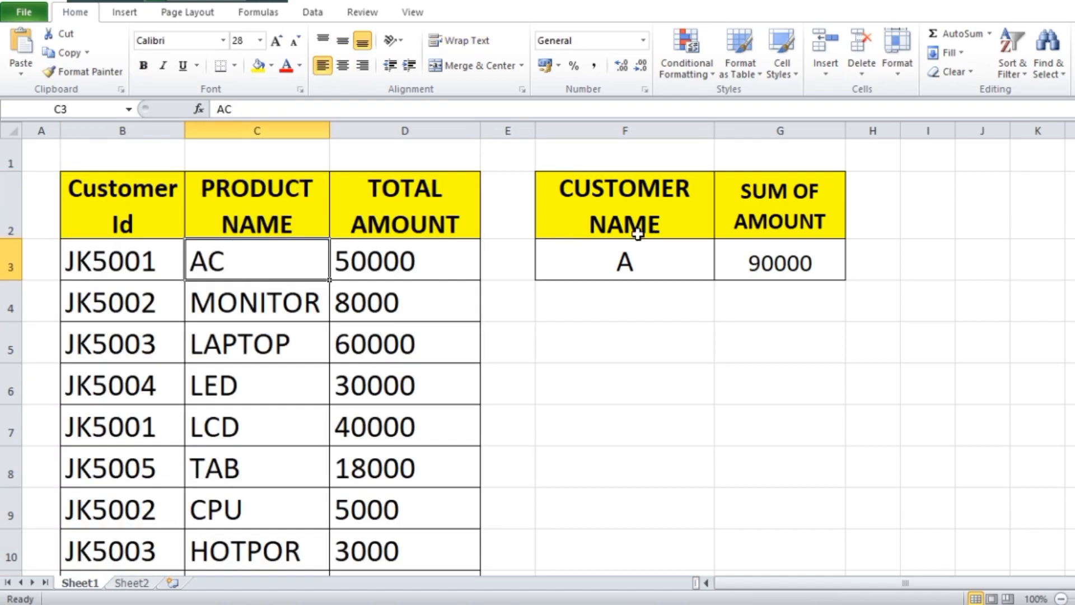
drag(148, 205, 379, 456)
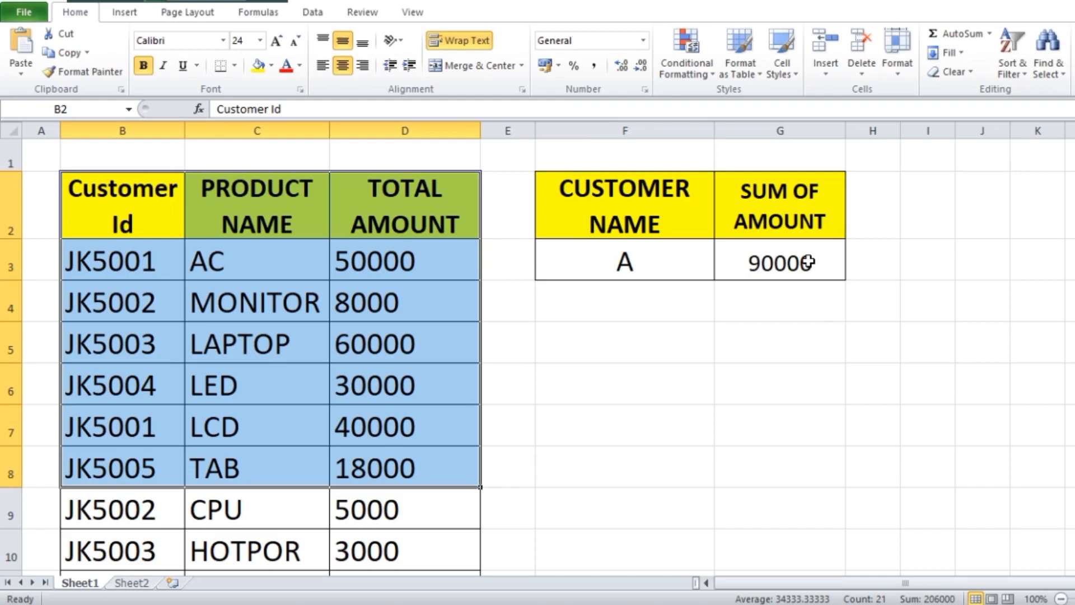
drag(627, 273, 820, 265)
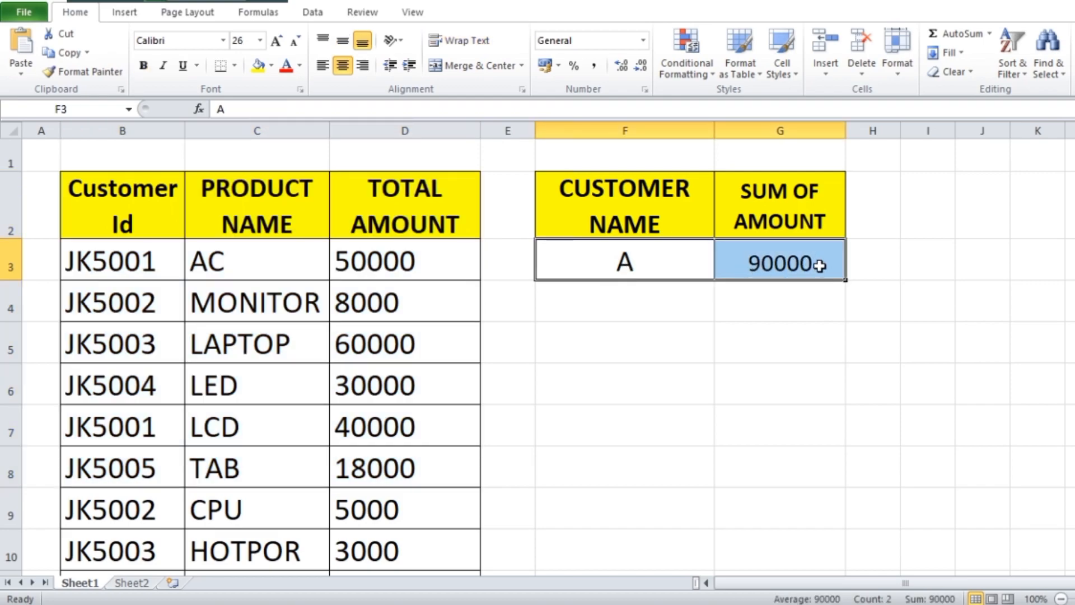
Step: Delete the existing sum formula from G3
click(819, 265)
key(Delete)
click(766, 367)
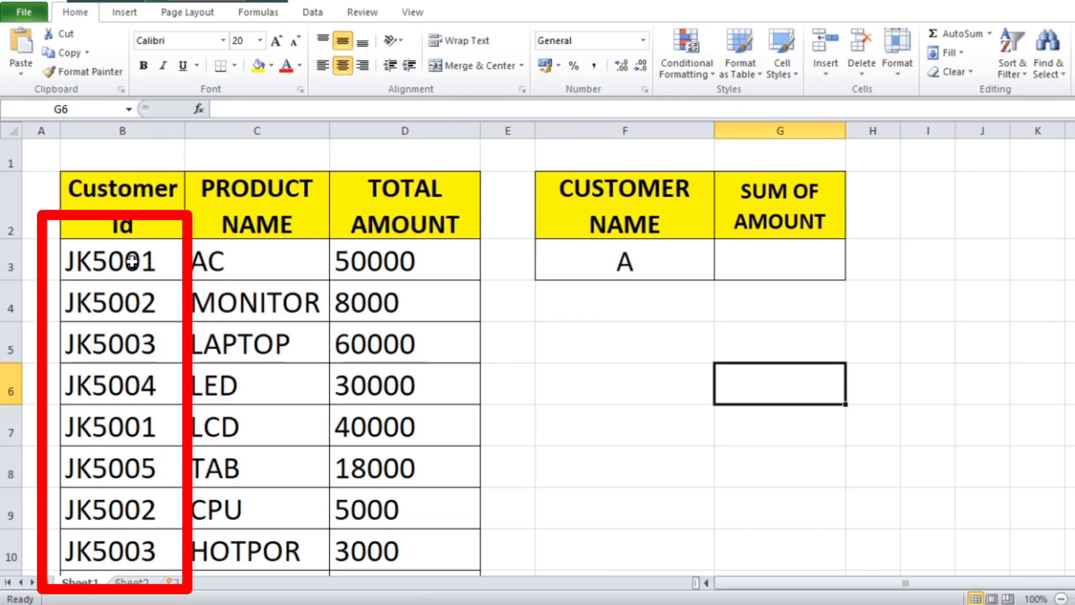
Step: Start a SUMIF formula in G3 with the Customer Id cells B3:B13 as its range
click(757, 259)
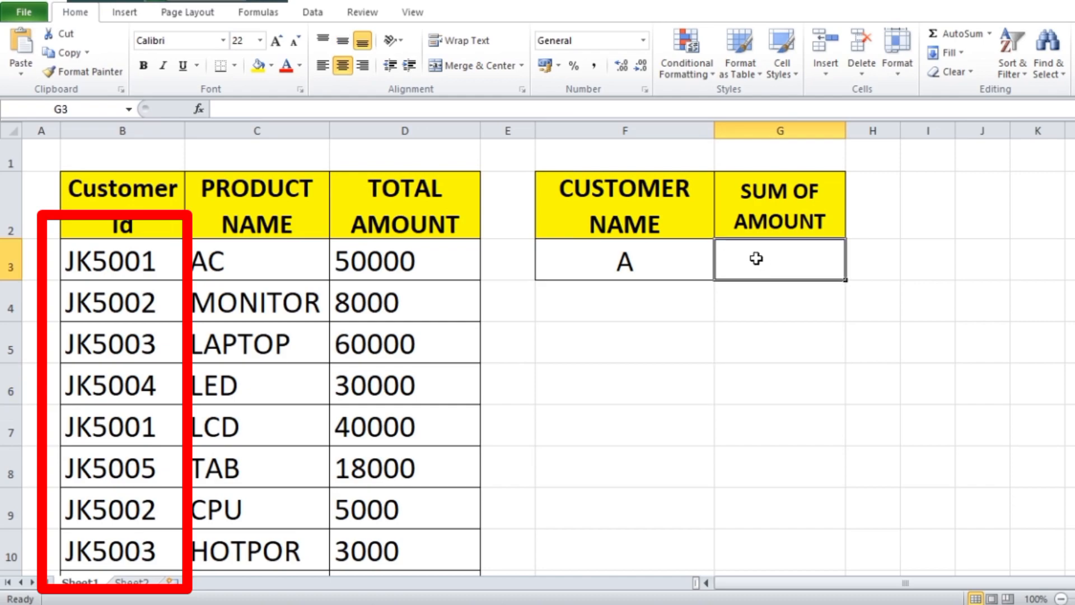
text(=S)
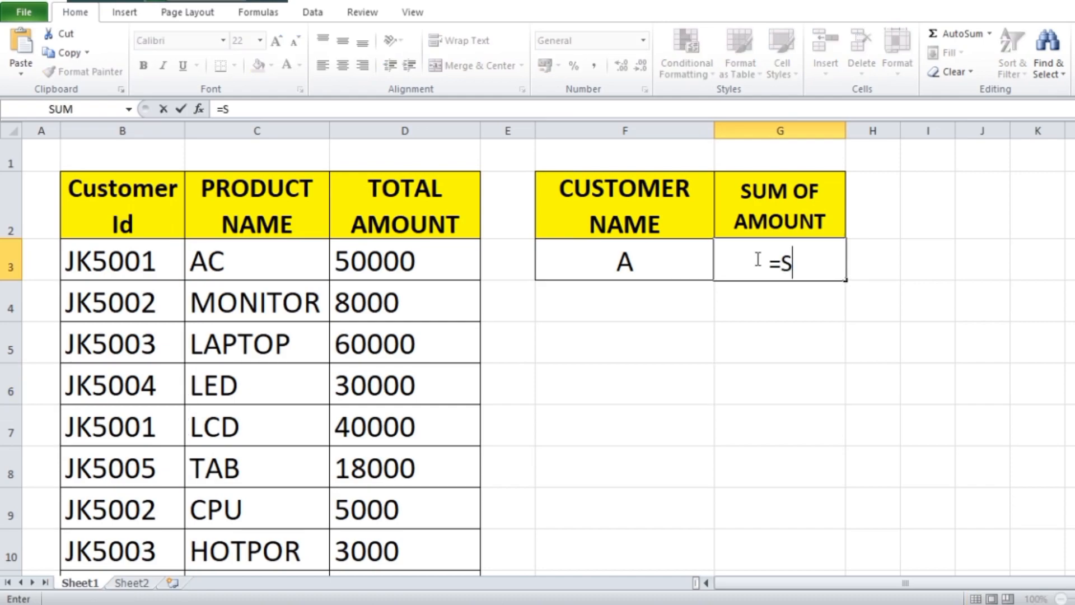
text(UMIF)
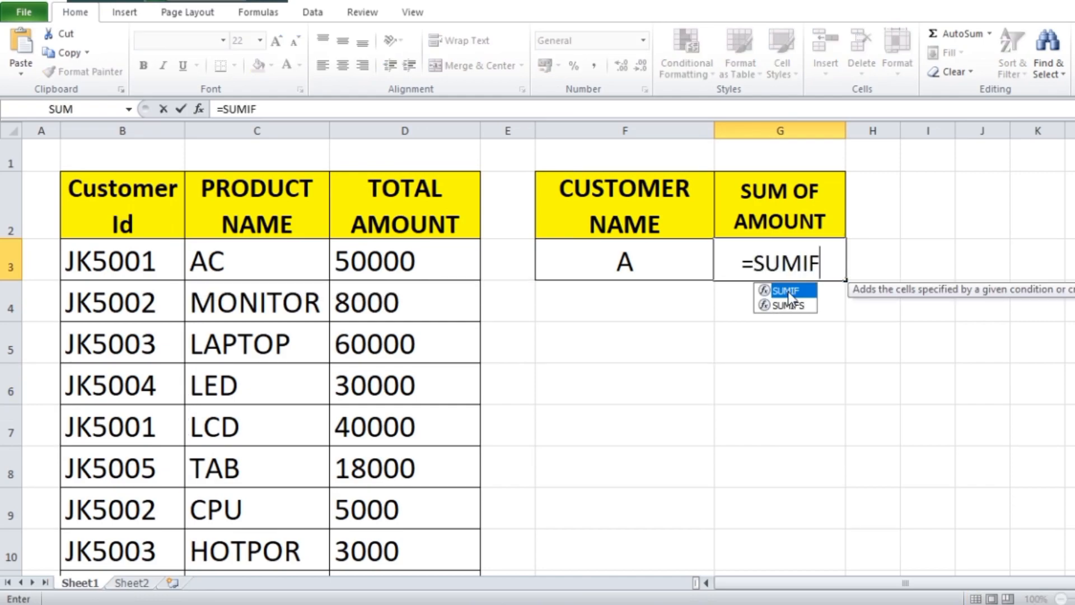
double_click(787, 291)
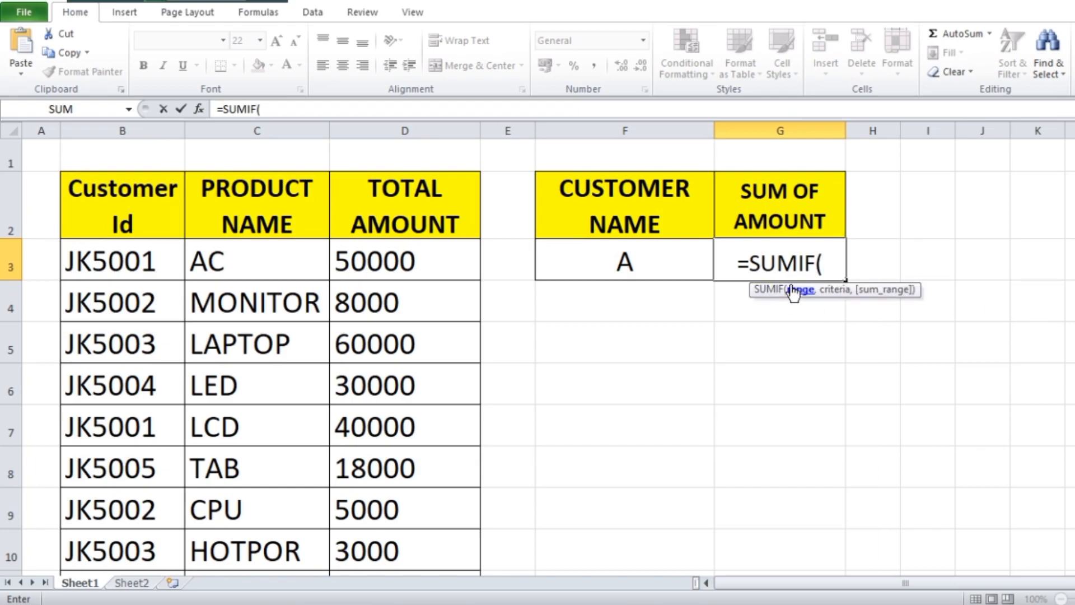
mouse_move(119, 262)
mouse_down()
mouse_move(114, 539)
mouse_move(119, 494)
mouse_up()
scroll(120, 495, up, 2)
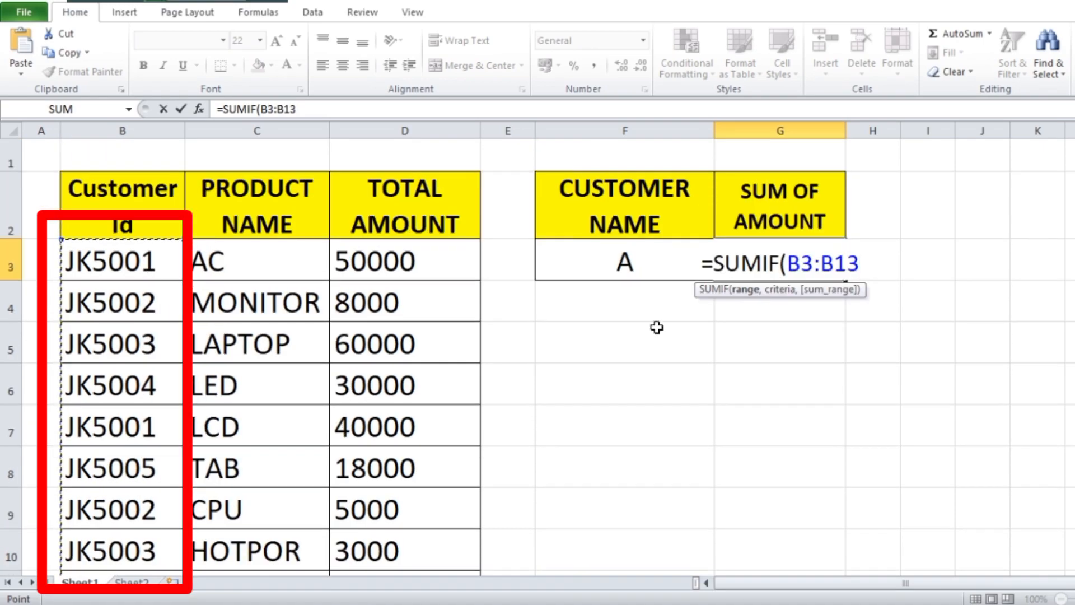
text(,)
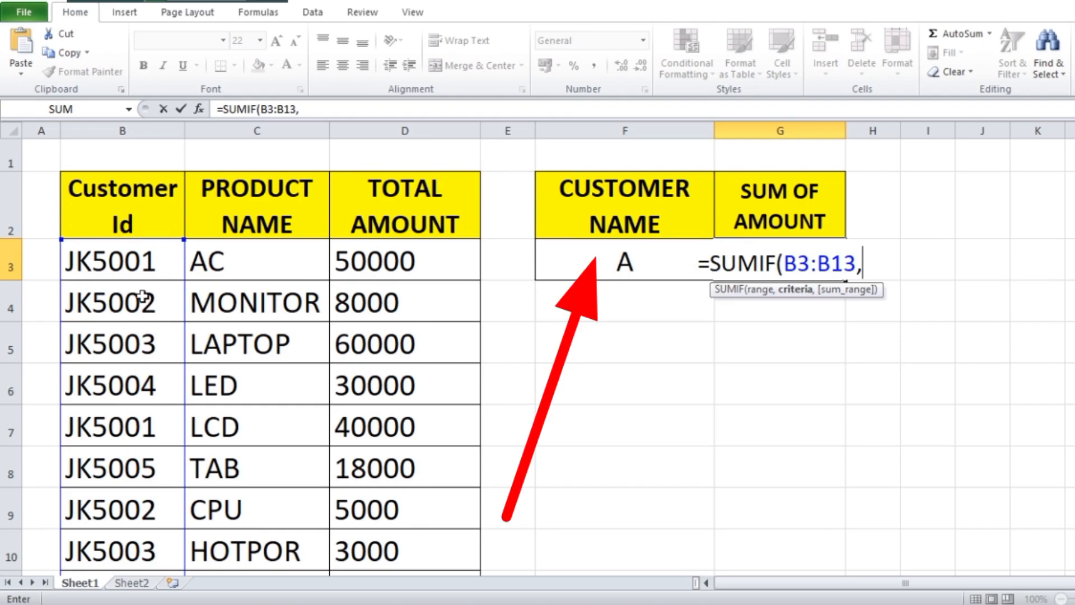
Step: Complete the SUMIF formula with F3 as the criteria and the absolute range $D$3:$D$13 as the sum range
click(585, 269)
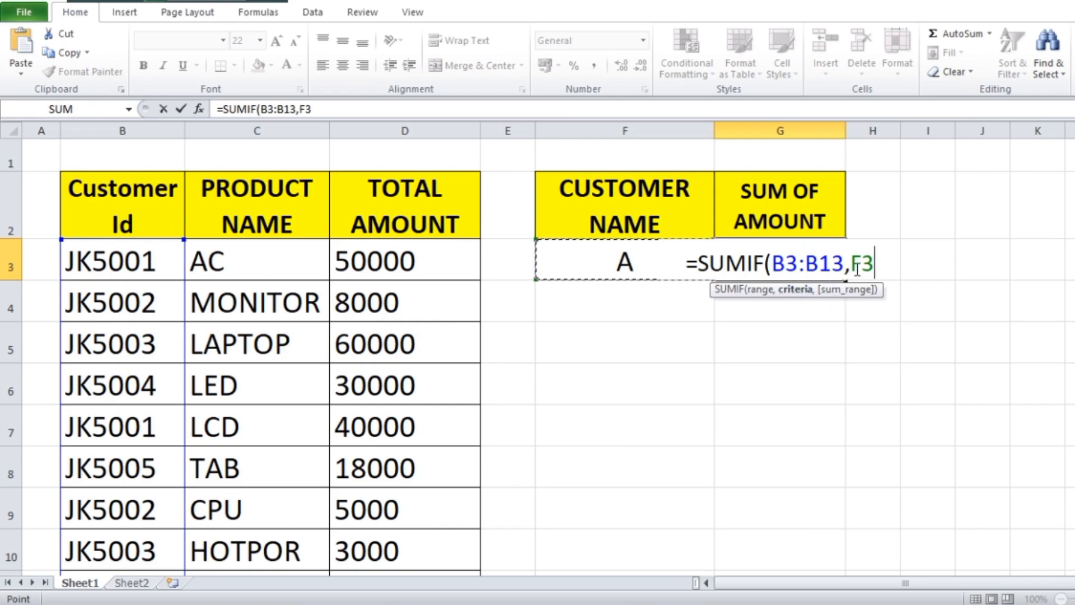
text(,)
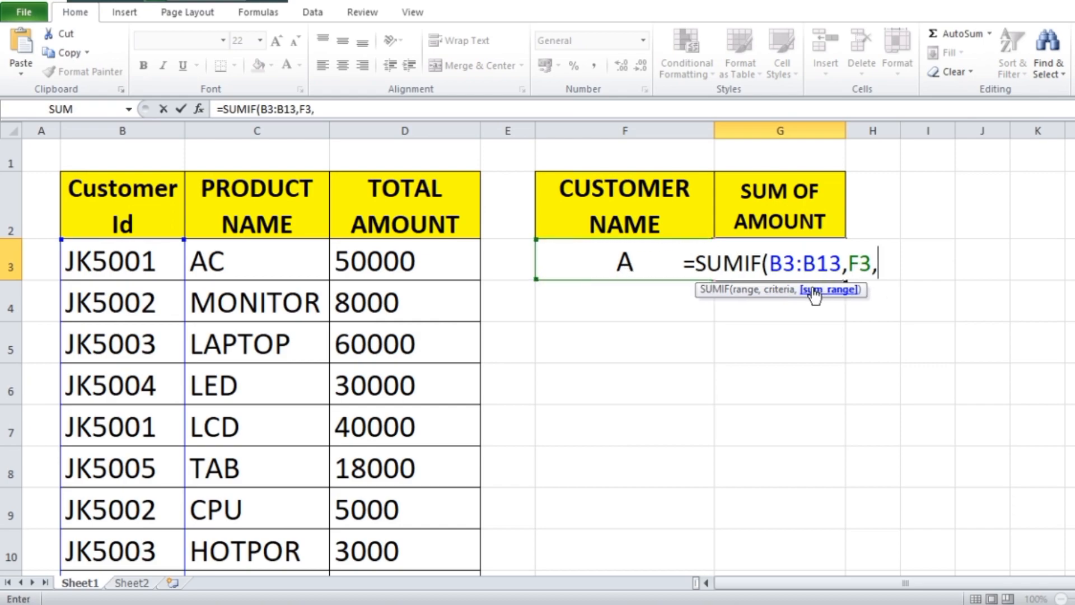
mouse_move(387, 259)
mouse_down()
mouse_move(376, 508)
mouse_move(386, 555)
mouse_up()
scroll(919, 355, up, 1)
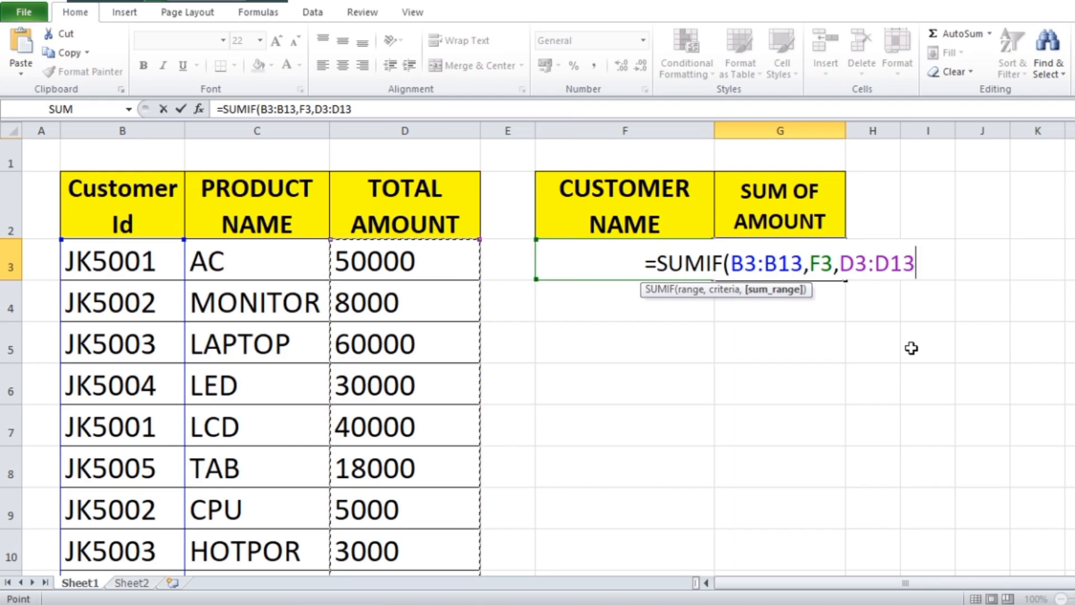
key(F4)
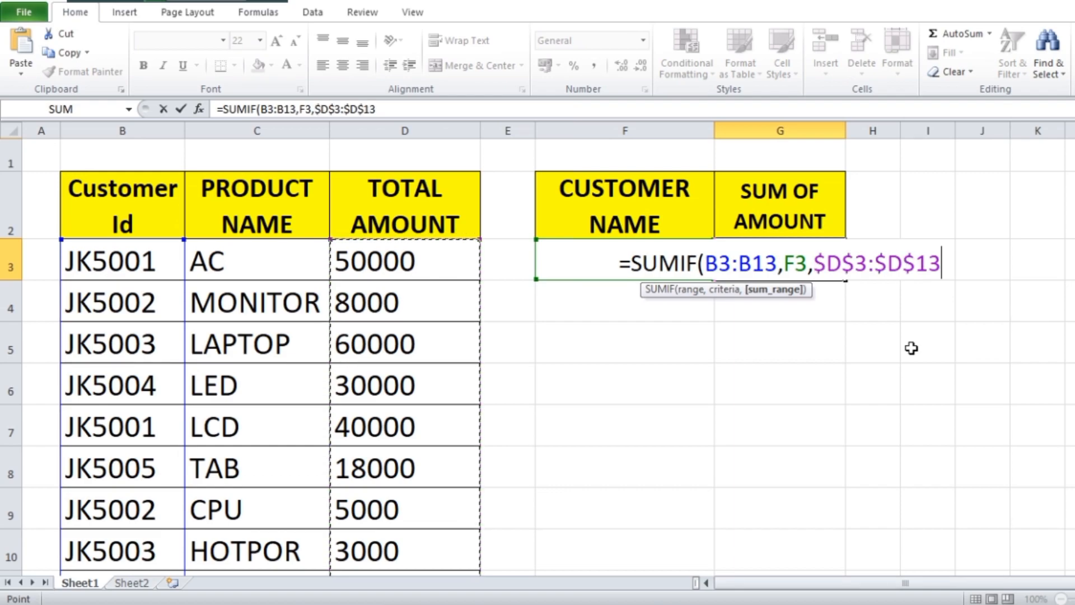
text())
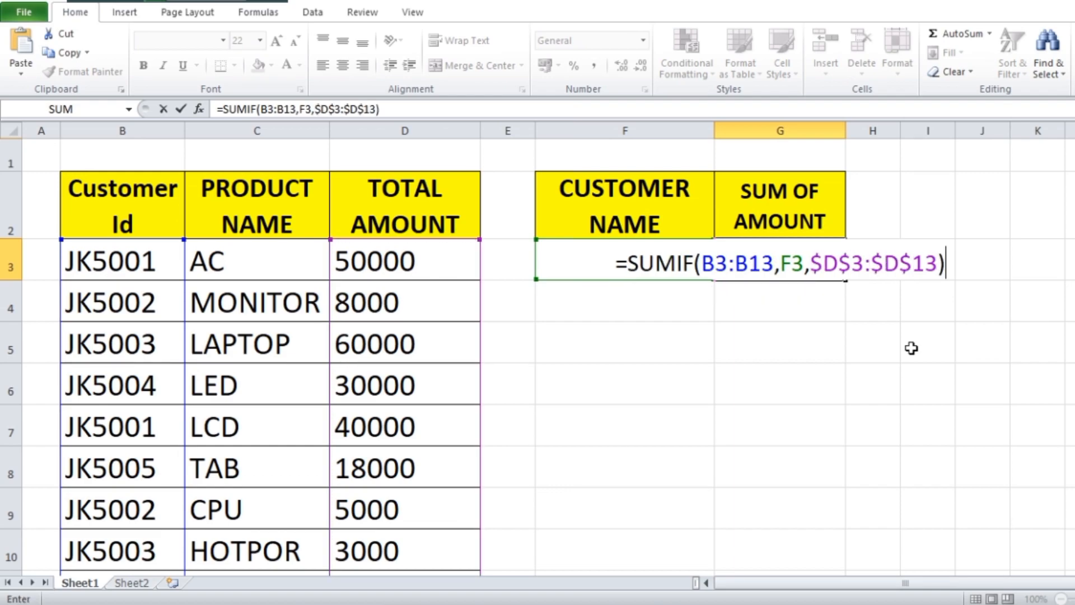
key(Return)
Step: Enter customer A's ID in F3 and compare the SUMIF total in G3 with the amounts in the matching rows 3 and 7
click(652, 263)
text(JK5001)
click(826, 338)
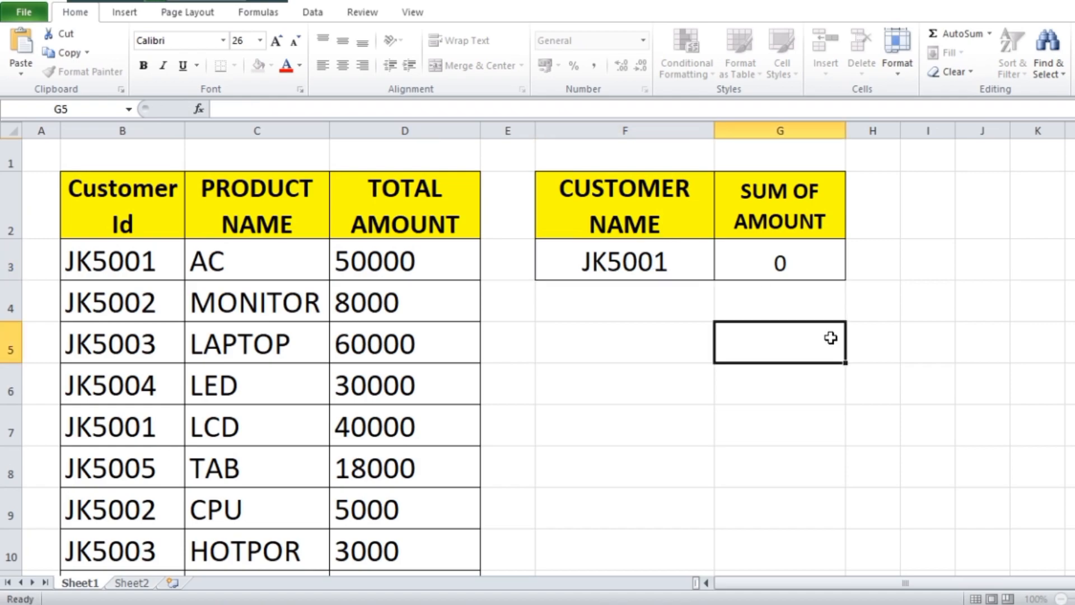
click(789, 268)
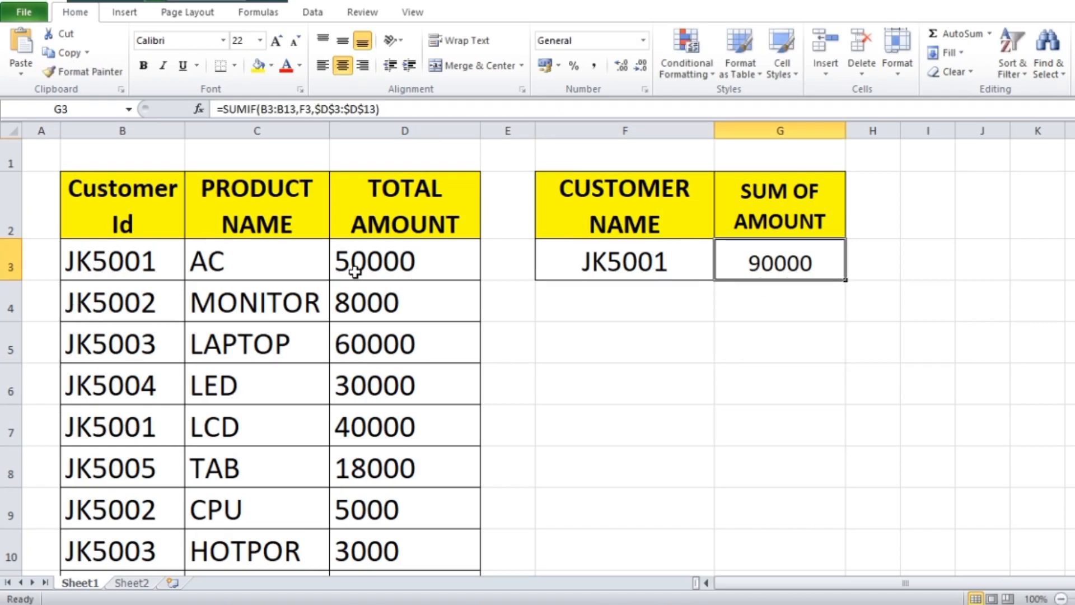
drag(160, 268, 365, 264)
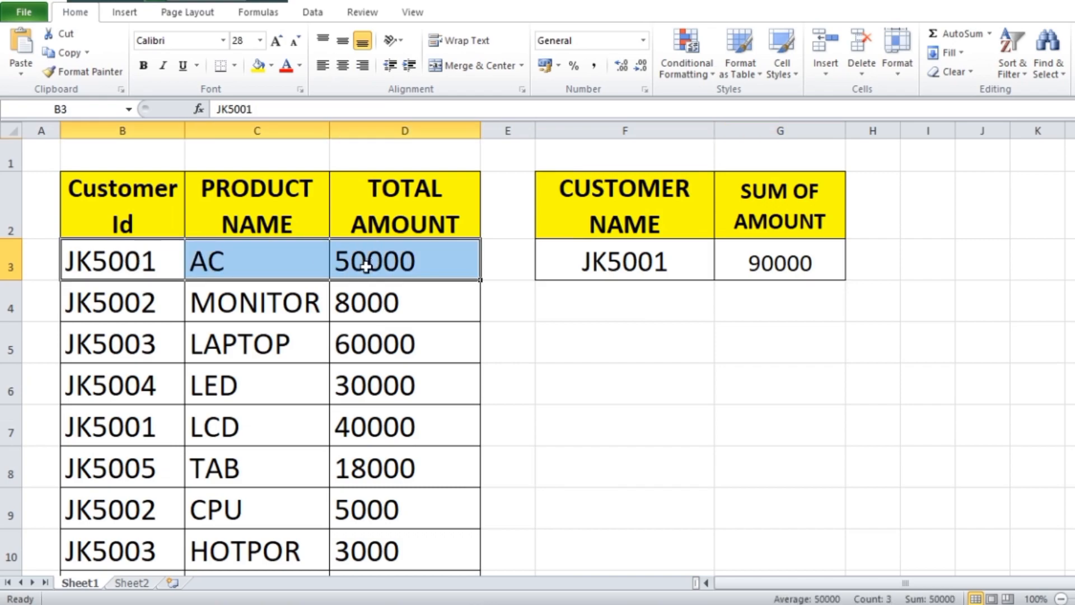
scroll(369, 260, down, 1)
drag(112, 282, 355, 285)
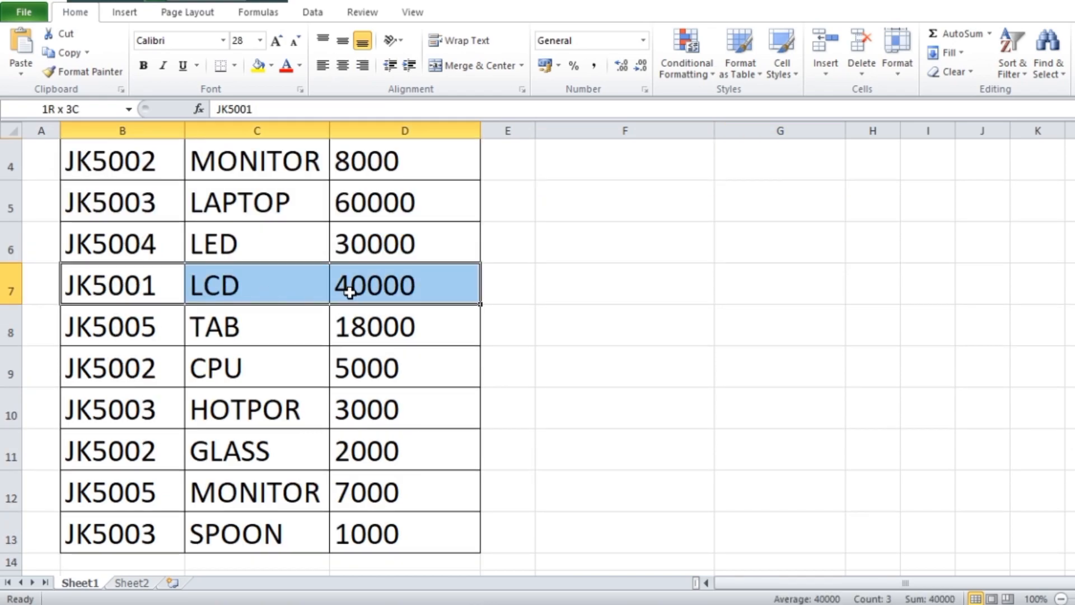
Step: Replace the ID in F3 with customer B's ID
scroll(638, 259, up, 1)
click(638, 259)
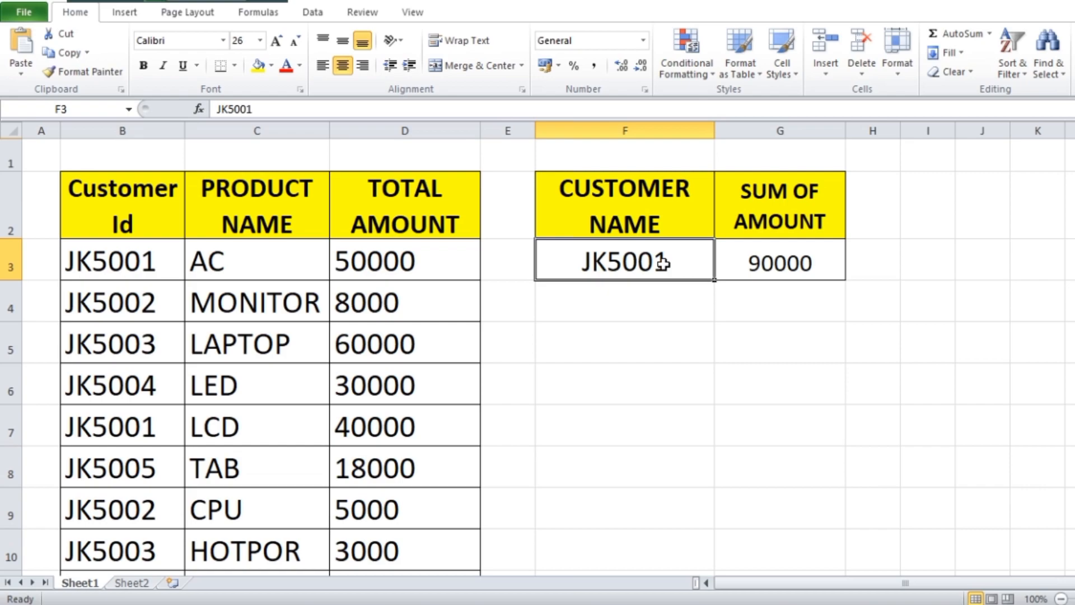
double_click(681, 267)
key(BackSpace)
text(2)
click(573, 332)
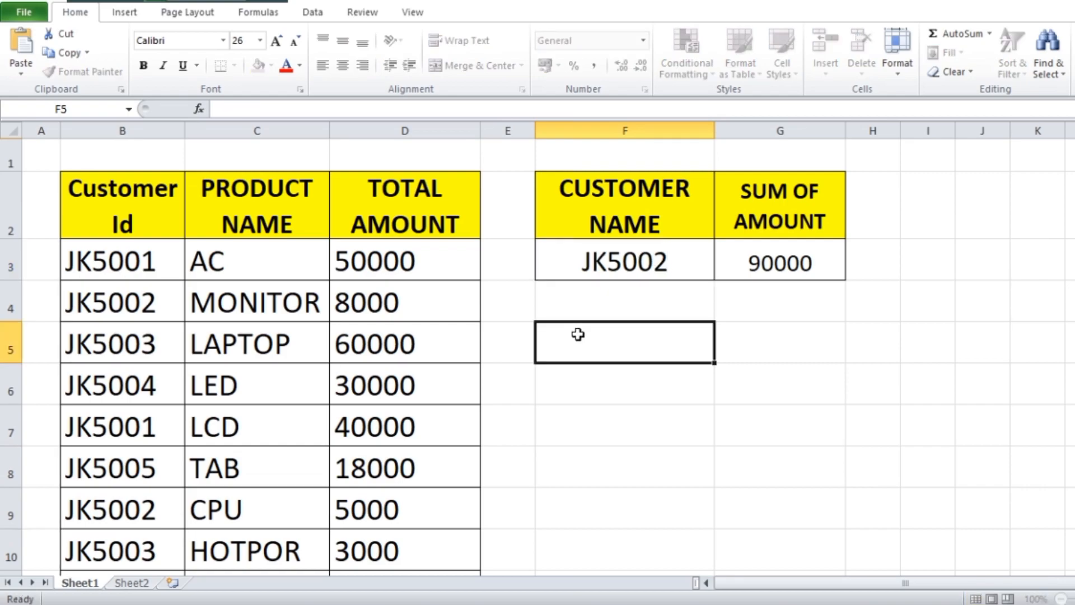
Step: Compare the SUMIF total in G3 with customer B's amounts in rows 4, 9 and 11
drag(92, 305, 388, 303)
scroll(623, 346, down, 1)
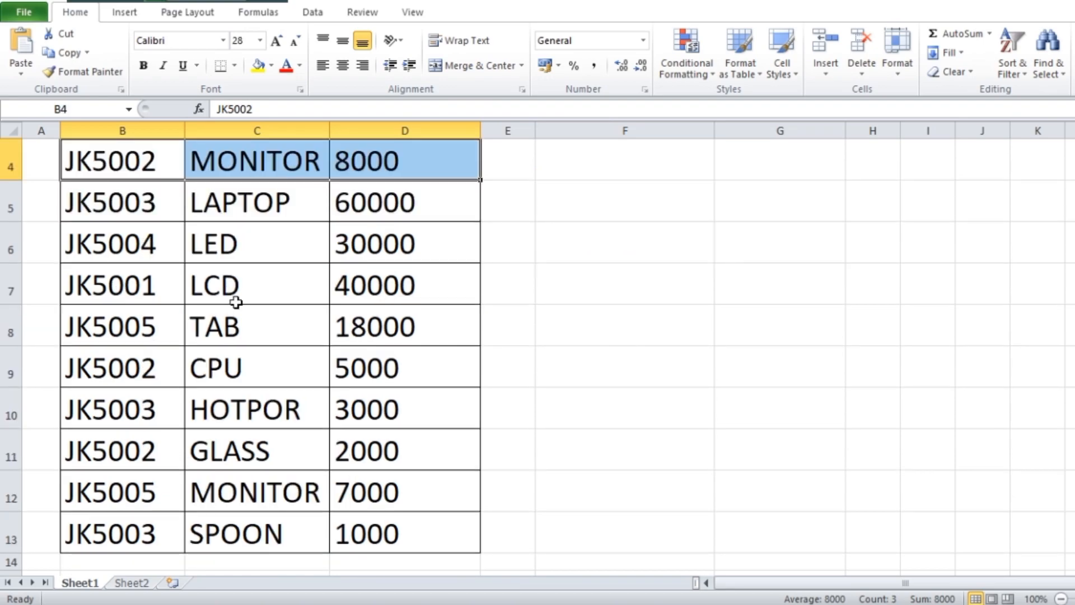
drag(95, 369, 370, 371)
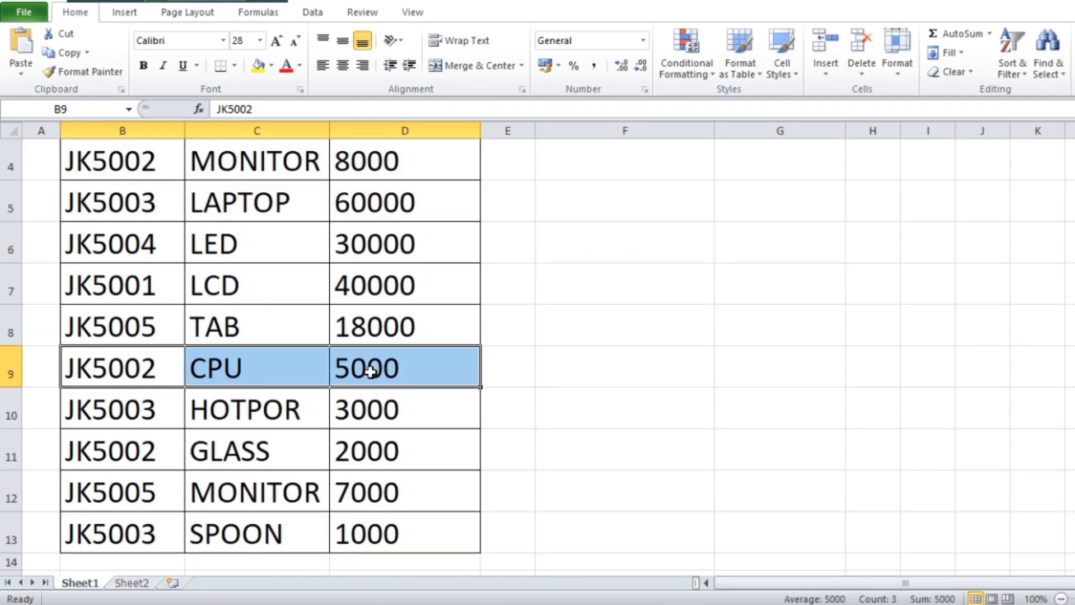
scroll(406, 325, down, 1)
drag(90, 336, 392, 331)
scroll(392, 332, up, 2)
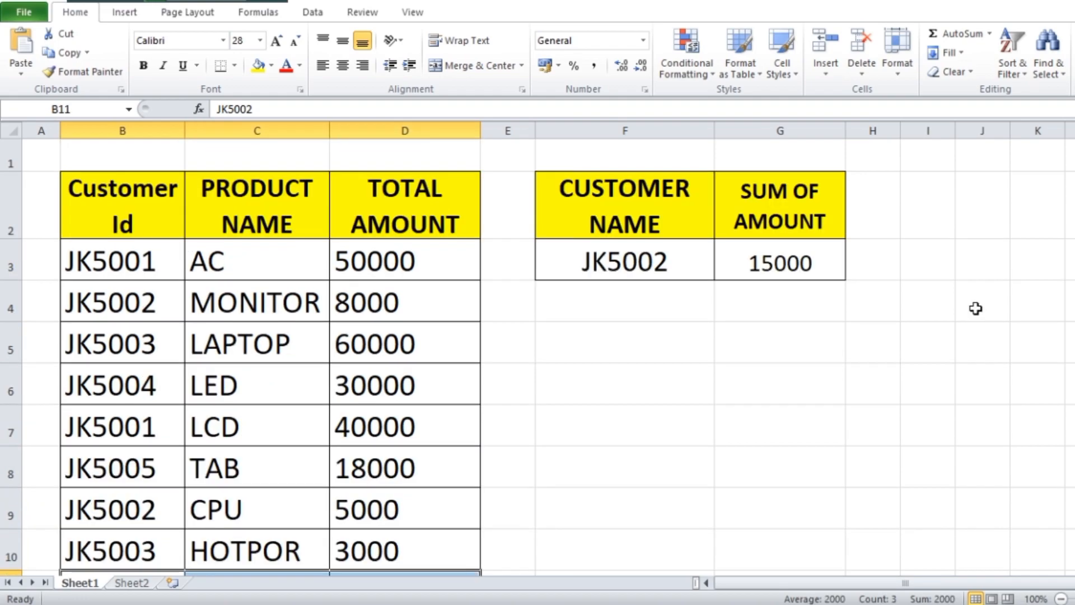
click(782, 258)
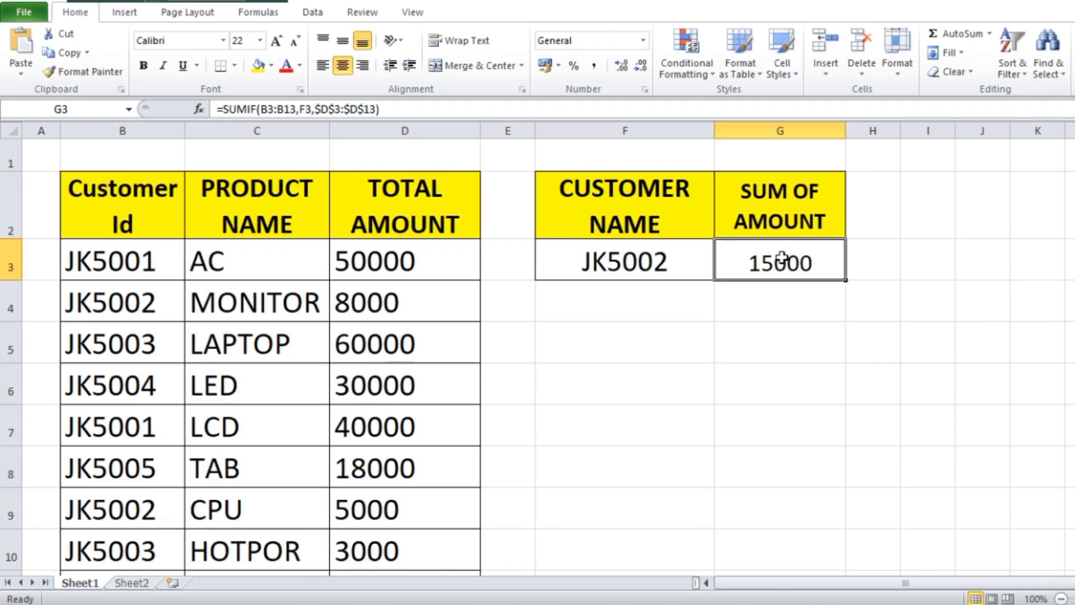
Step: Check the customer names on Sheet2 and replace the ID in F3 with the name A
click(628, 262)
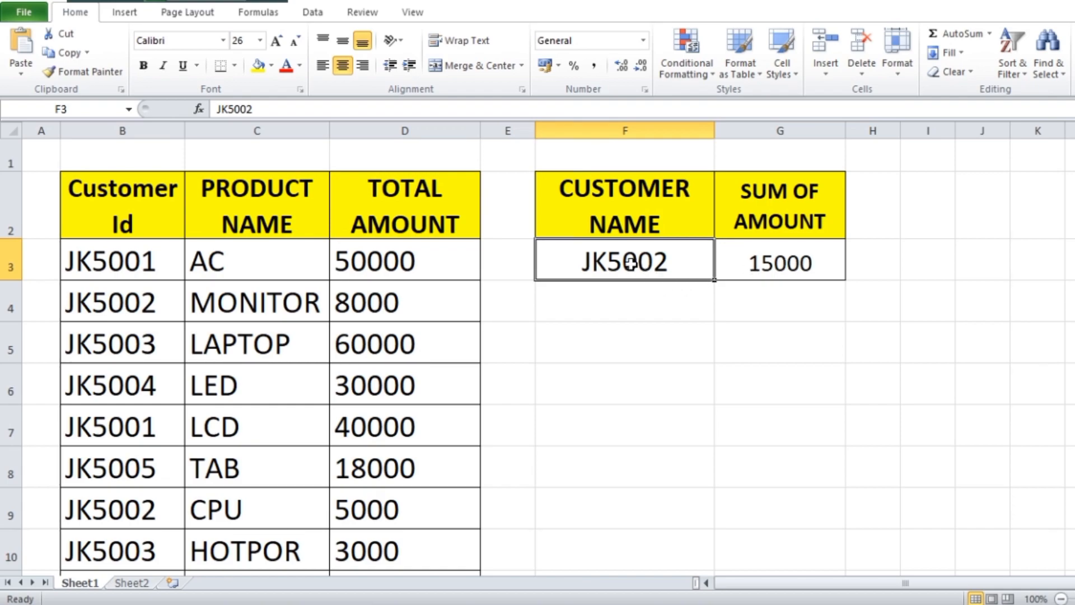
click(140, 582)
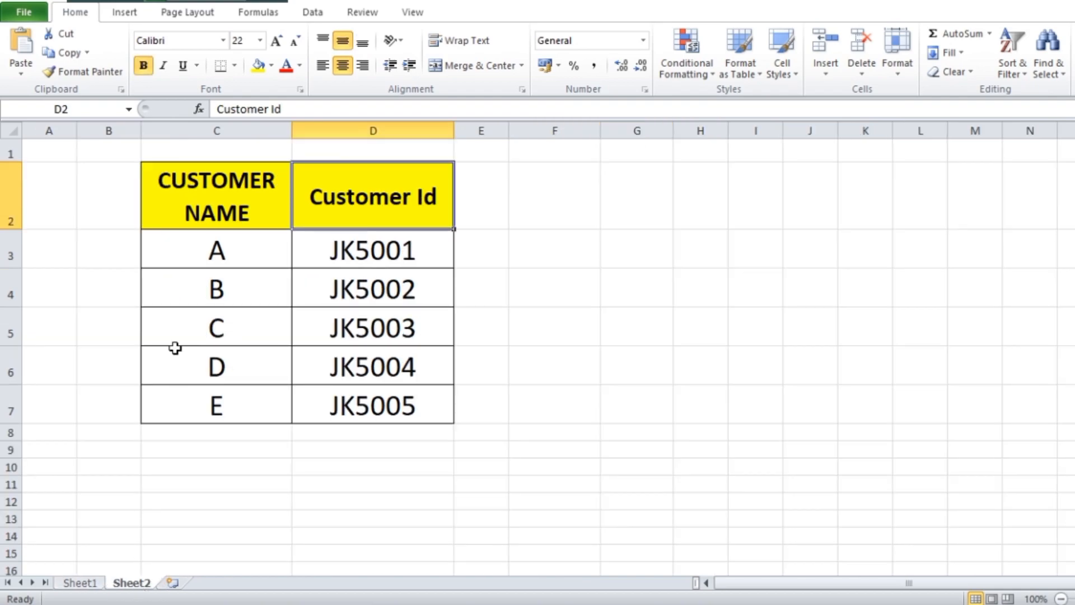
click(94, 584)
text(A)
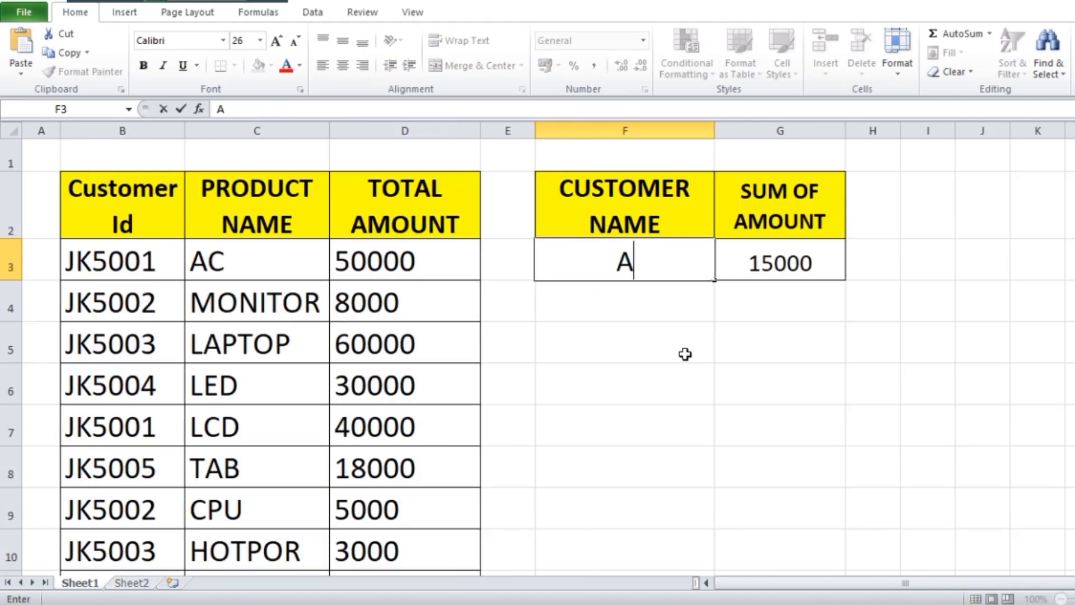
click(780, 425)
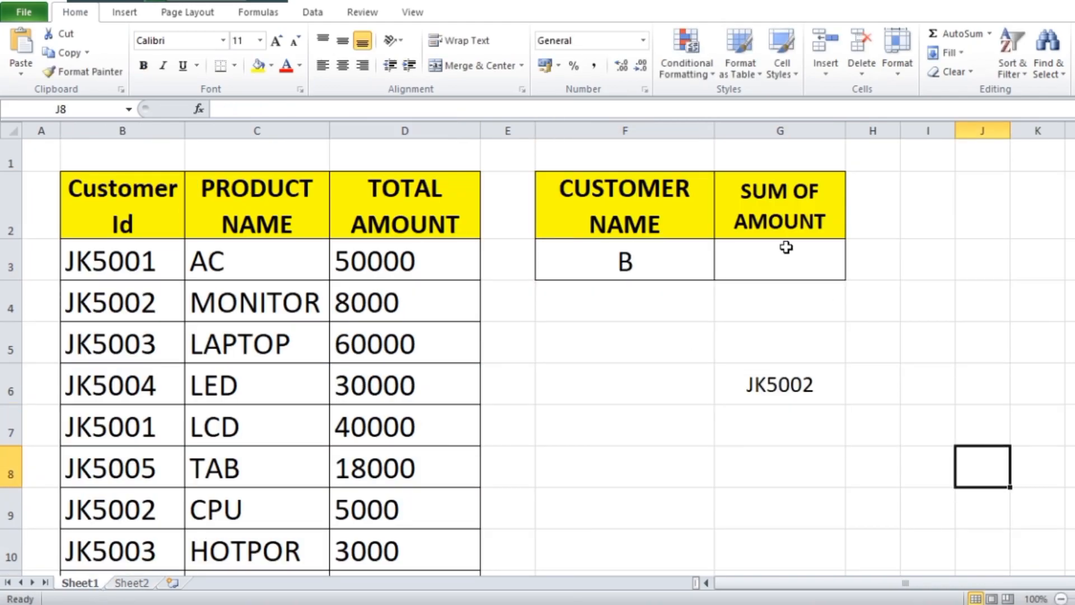
Step: Start a SUMIF formula in G3 on Sheet1 with the Customer Id cells B3:B13 as its range
click(773, 263)
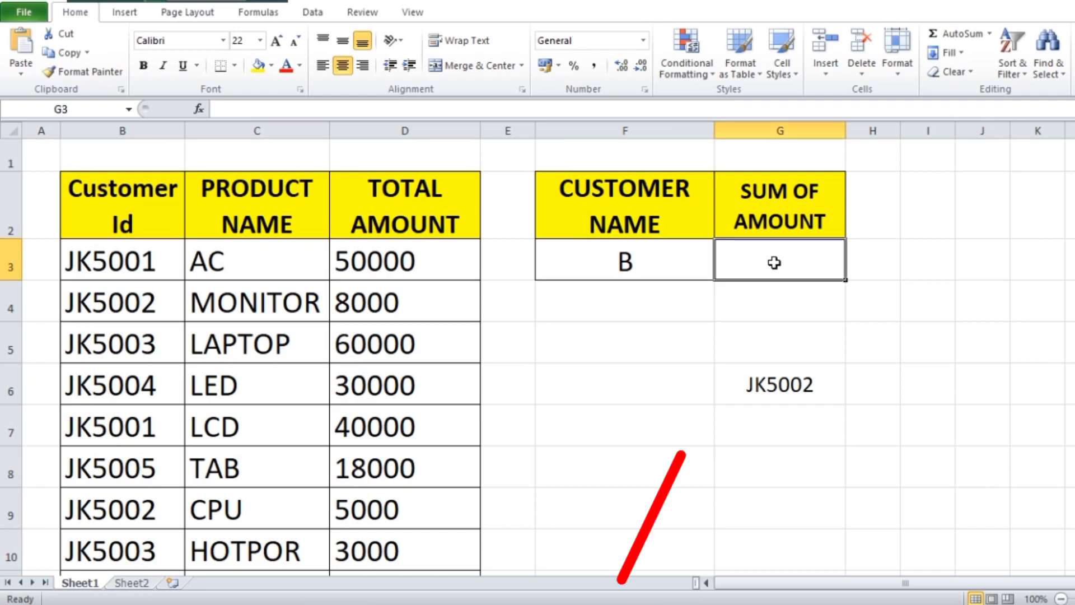
text(=SUMIF)
double_click(810, 292)
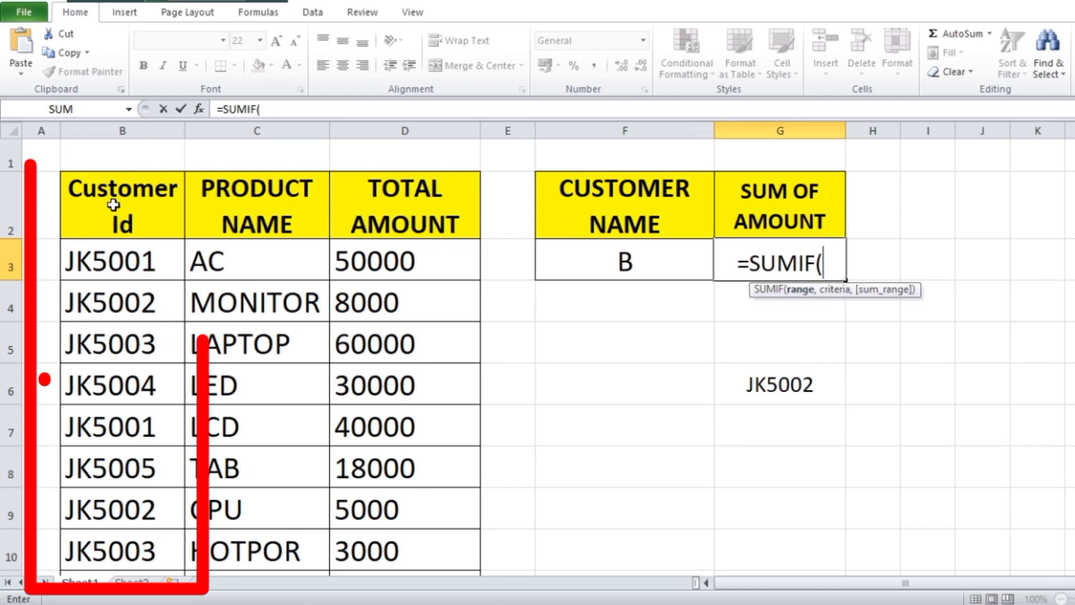
drag(124, 261, 134, 538)
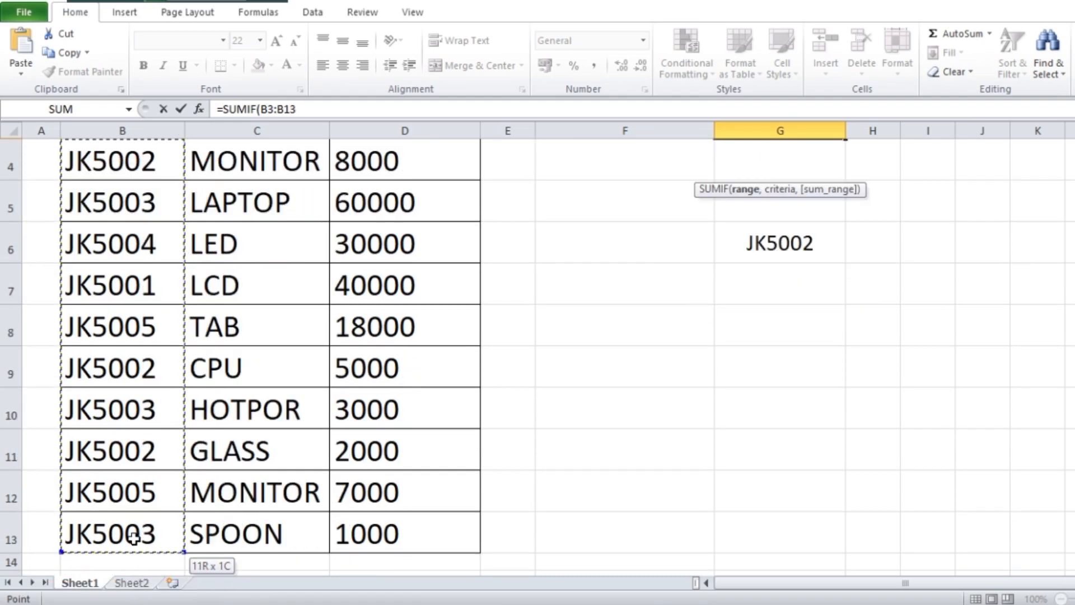
scroll(211, 403, up, 1)
text(,)
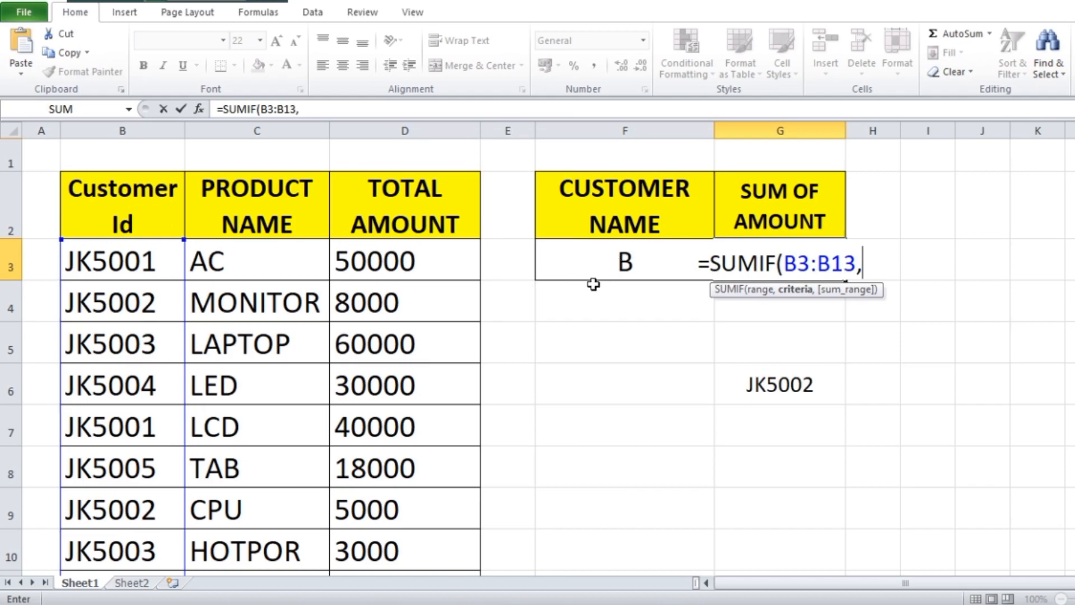
click(600, 266)
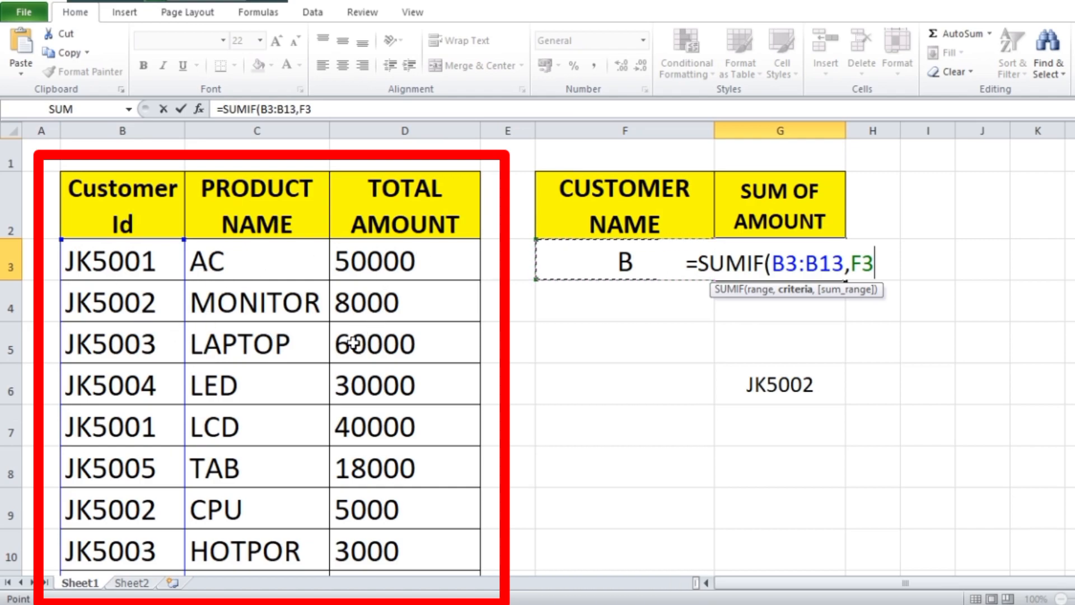
key(BackSpace)
key(BackSpace)
Step: Nest a VLOOKUP as the SUMIF criteria, with the customer name in F3 as its lookup value
text(VLOO)
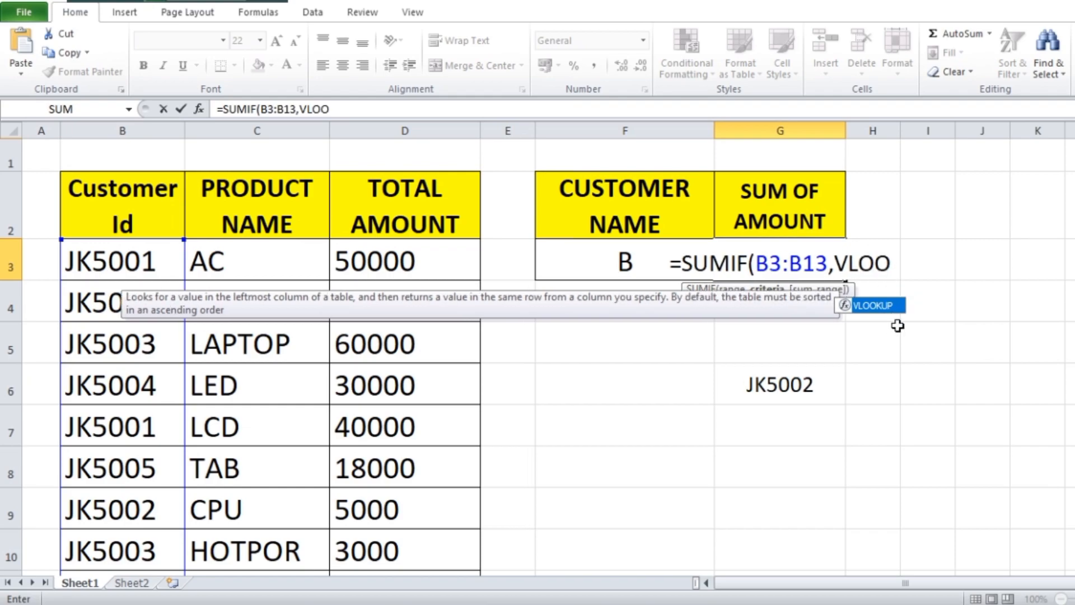
double_click(872, 304)
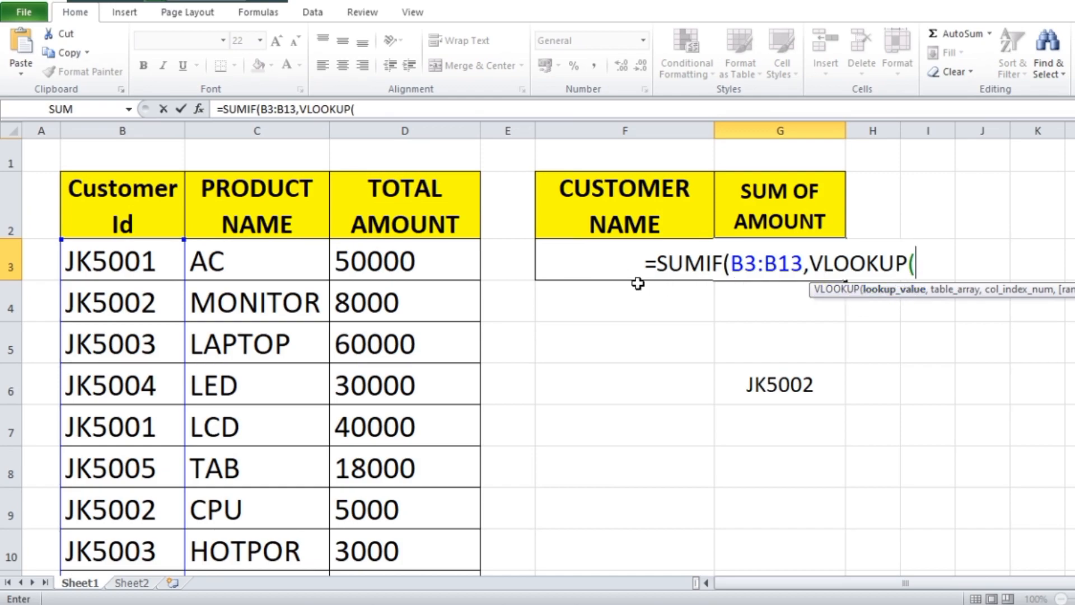
click(553, 261)
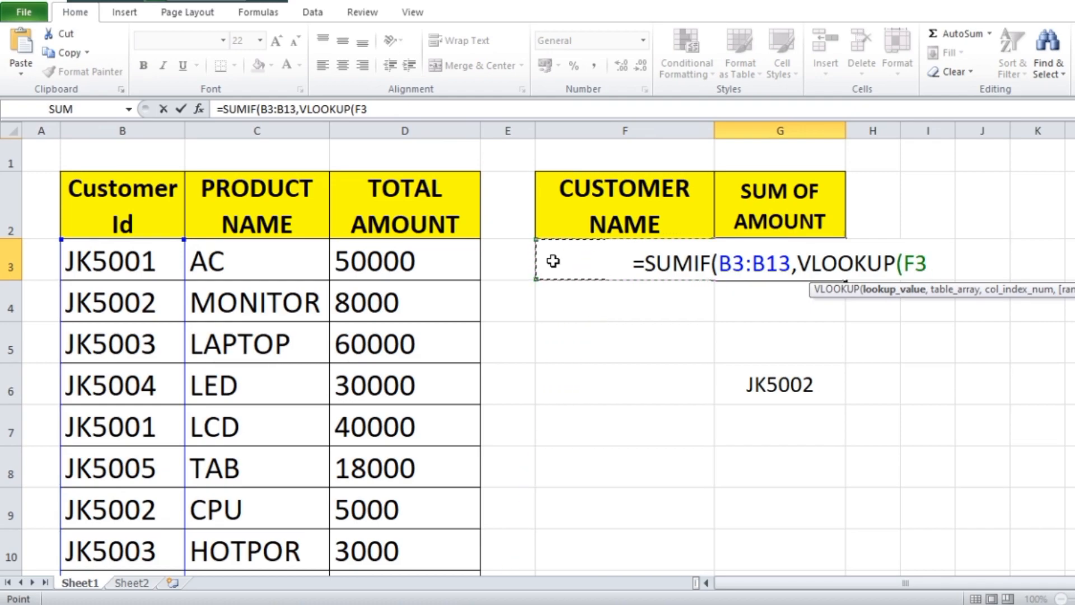
text(,)
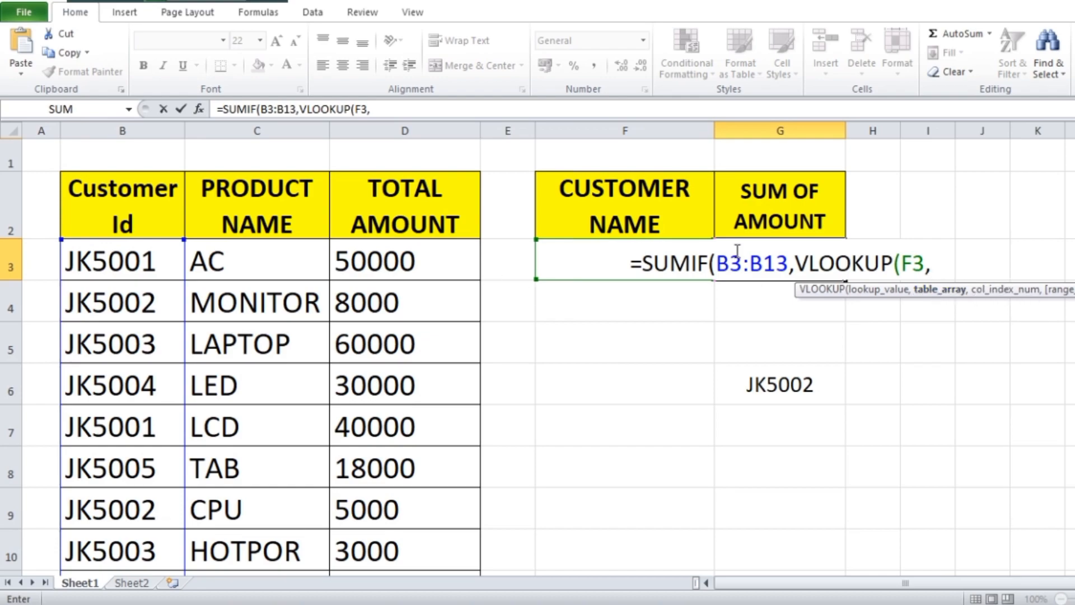
Step: Complete the nested VLOOKUP with the absolute Sheet2 table $C$2:$D$7, column index 2 and 0 for an exact match
click(132, 583)
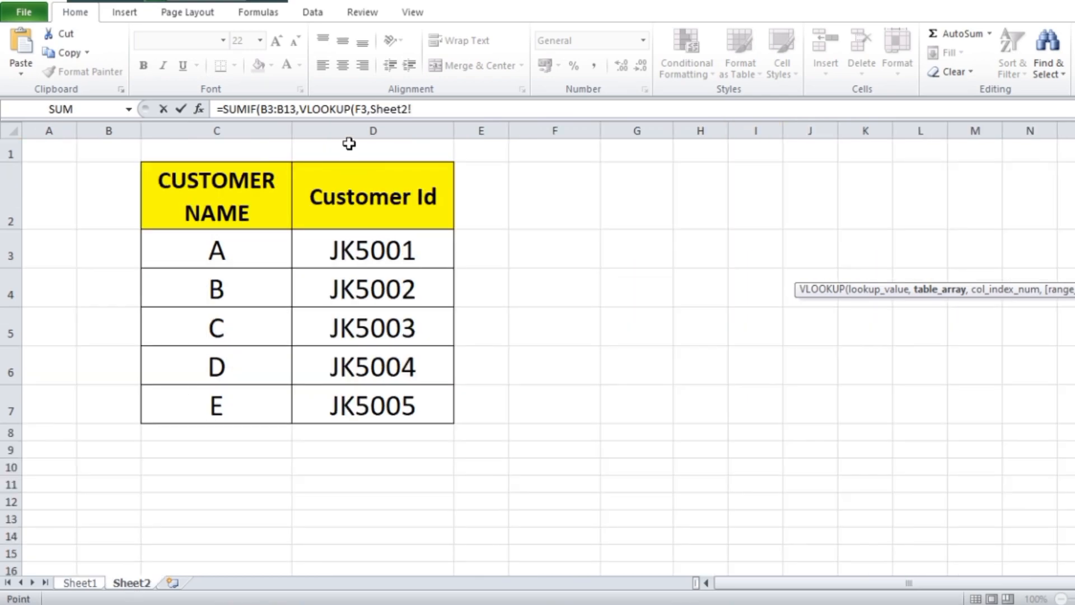
mouse_move(186, 181)
mouse_down()
mouse_move(240, 425)
mouse_move(385, 415)
mouse_up()
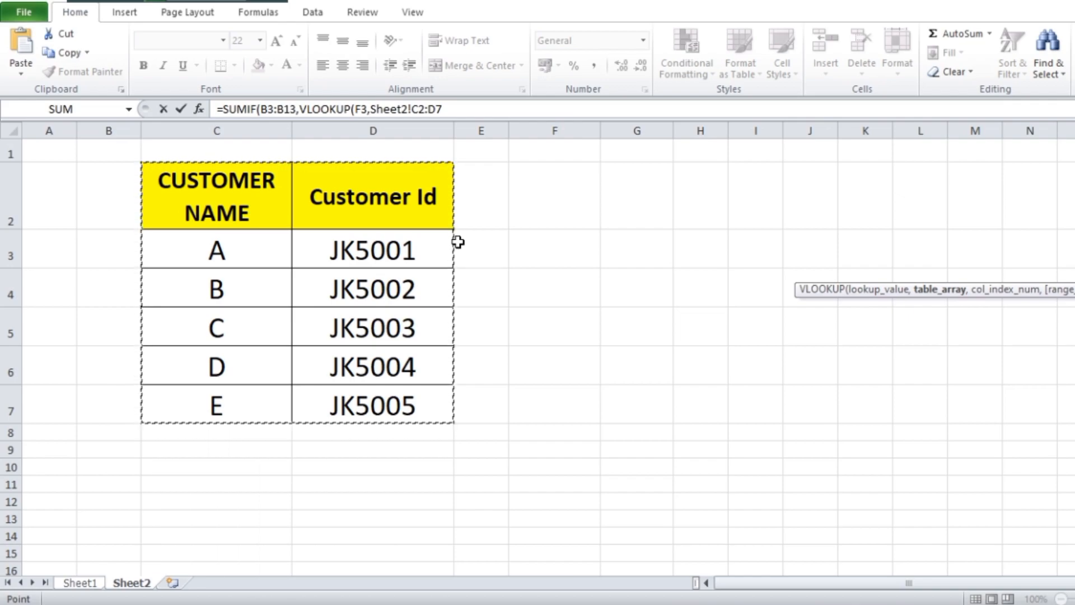
key(F4)
text(,)
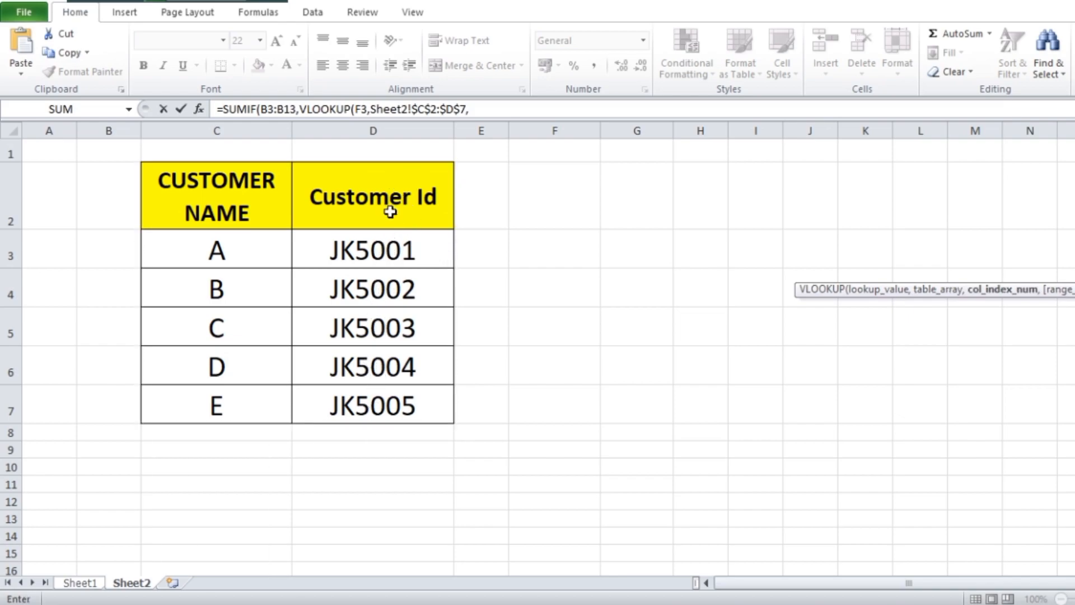
text(2)
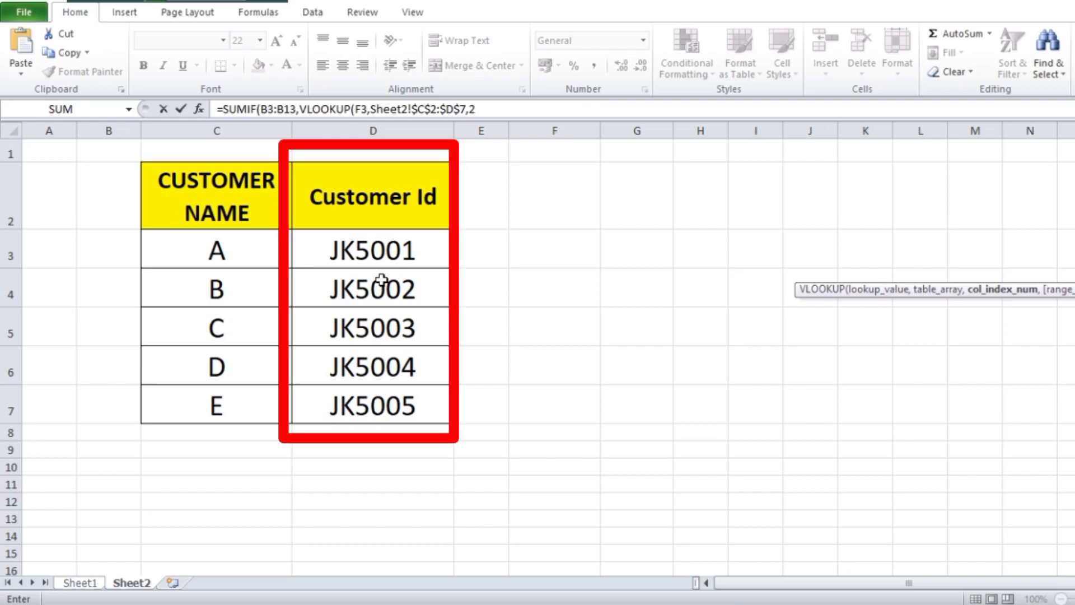
text(,)
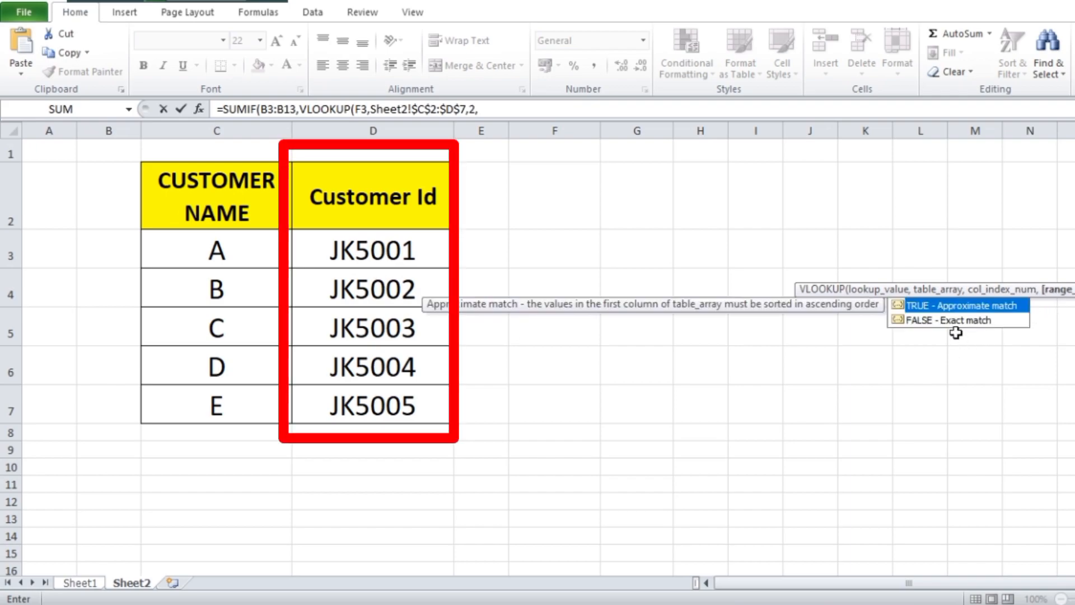
text(0))
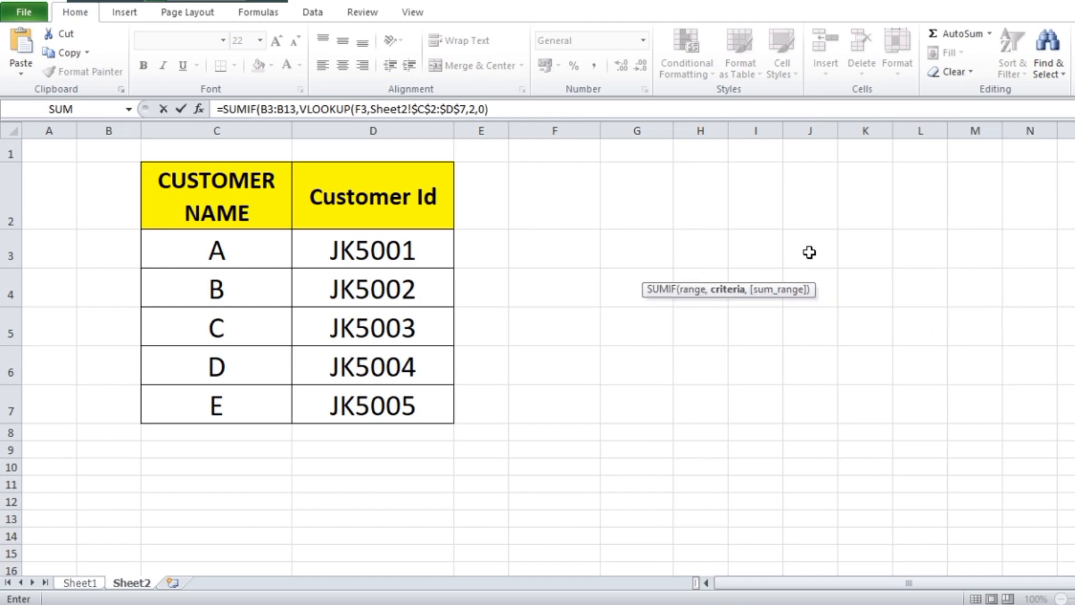
text(,)
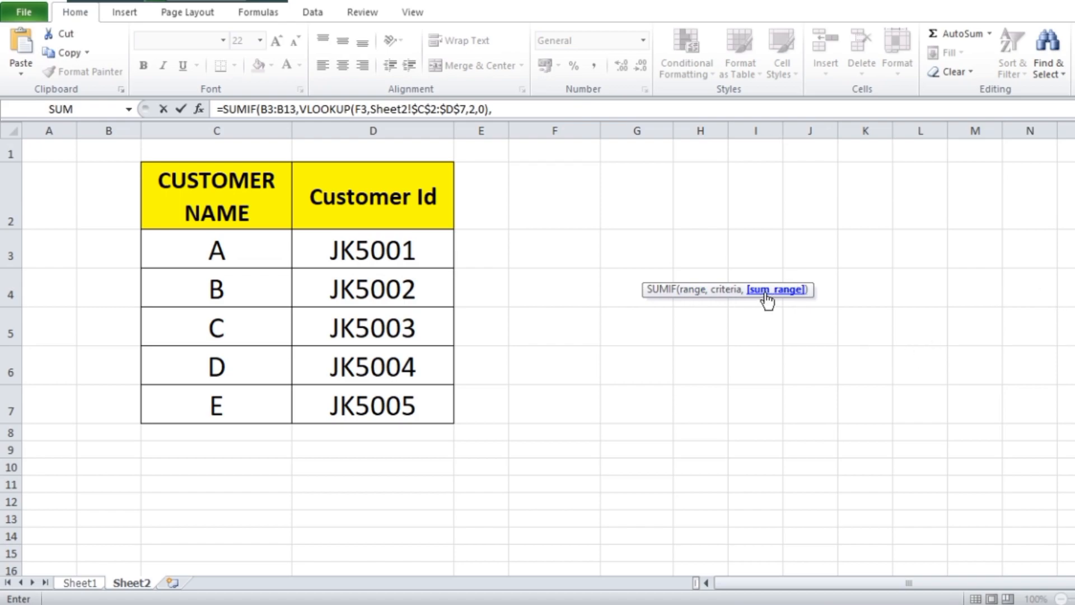
Step: Add the total amounts D3:D13 on Sheet1 as the SUMIF formula's sum range
click(86, 584)
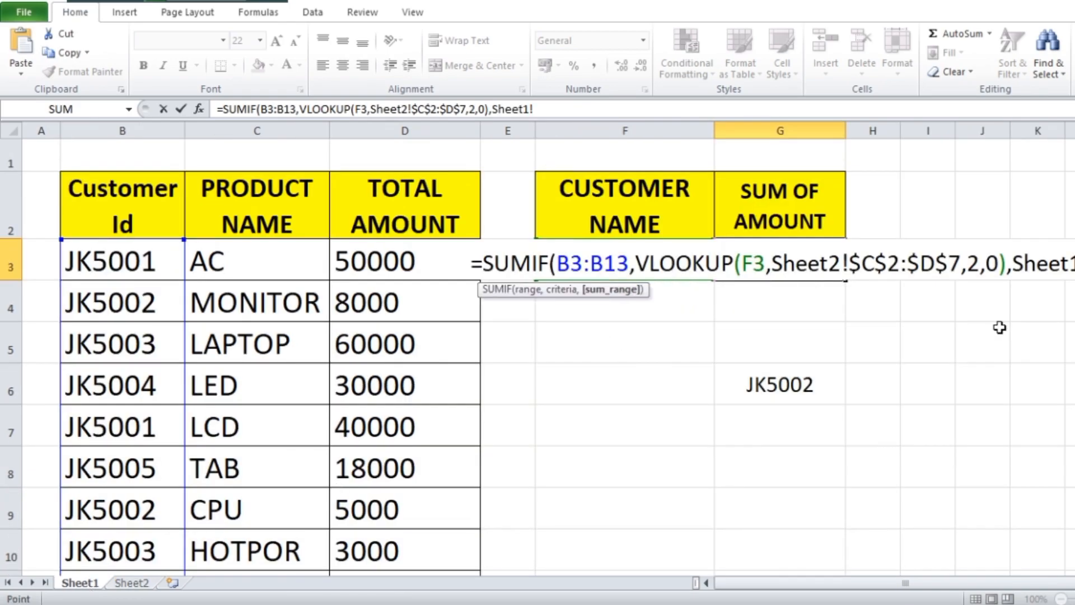
drag(391, 247, 414, 523)
scroll(920, 356, up, 1)
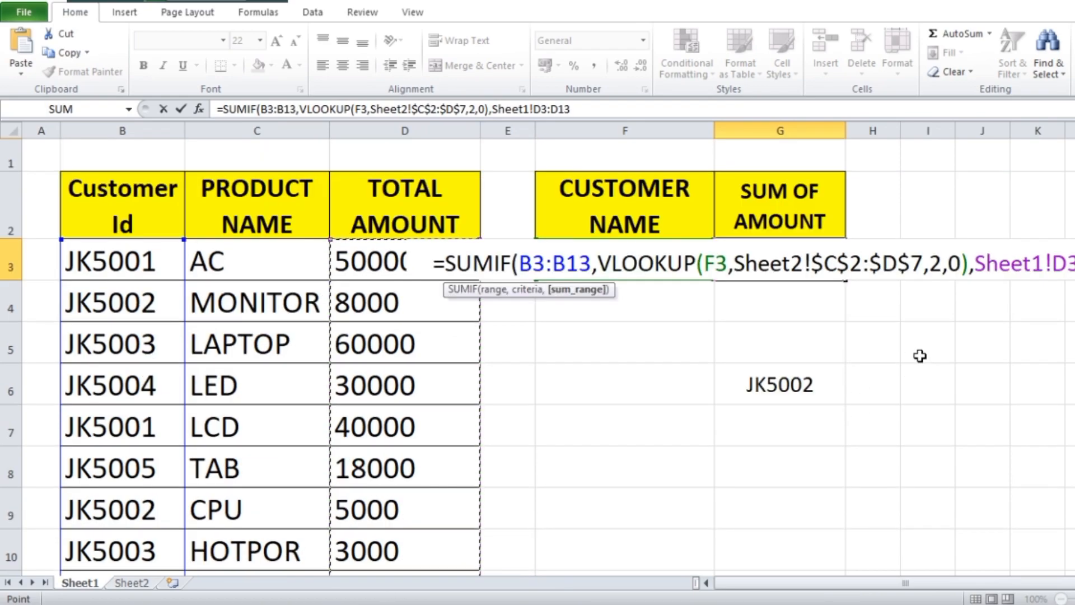
text())
key(BackSpace)
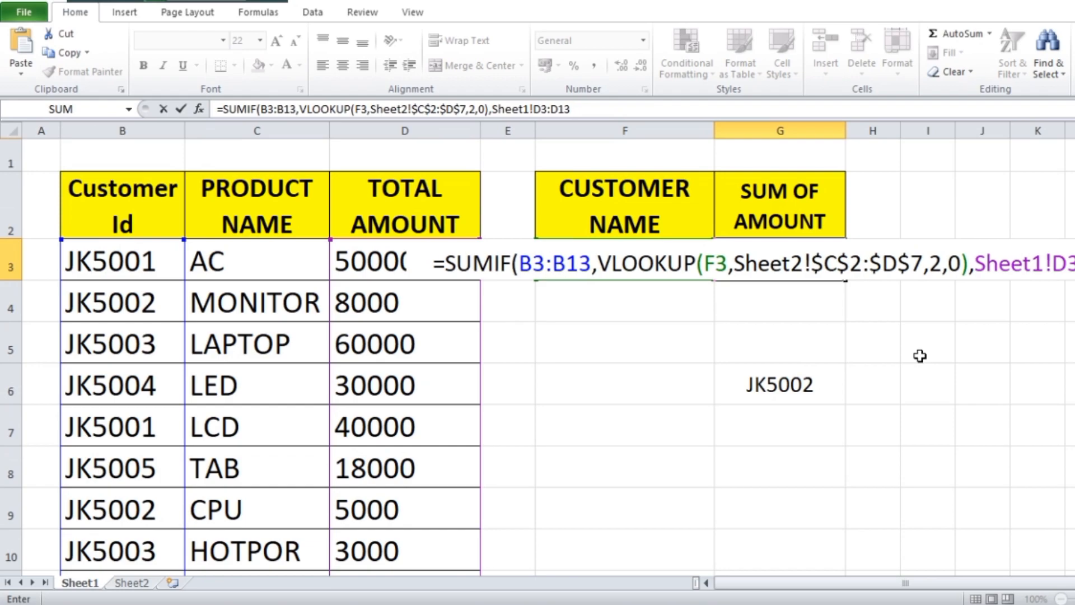
Step: Review the range, criteria and sum range arguments in the SUMIF formula one after another
drag(449, 289, 628, 324)
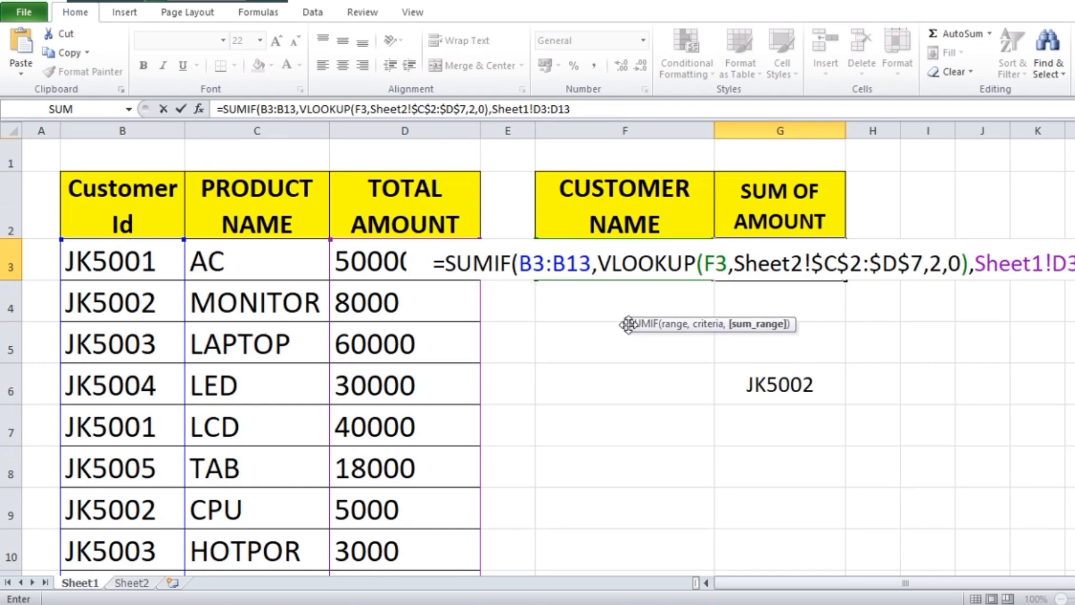
click(676, 324)
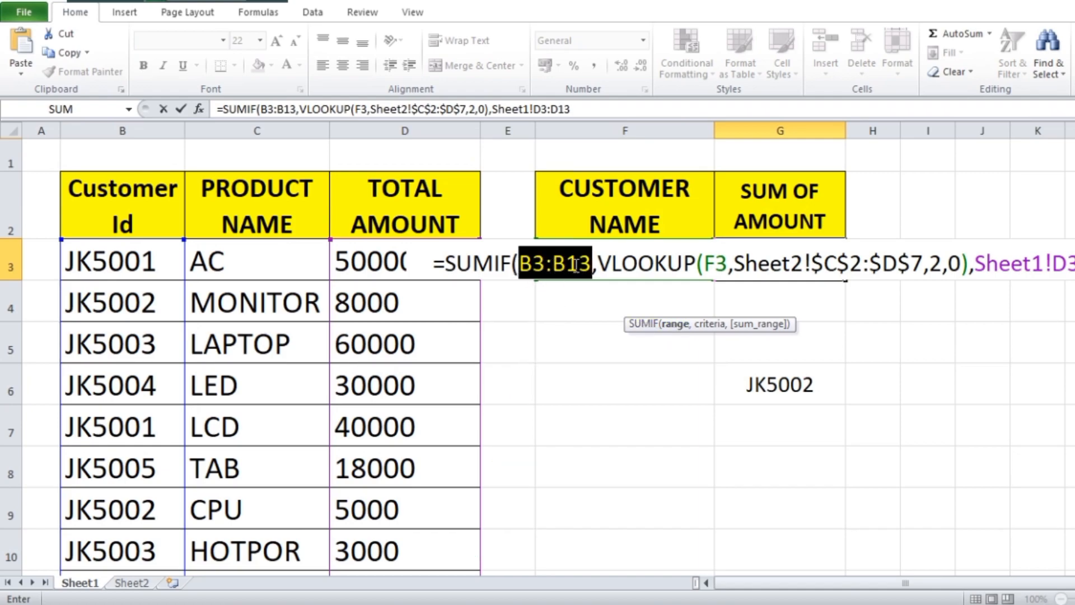
click(707, 324)
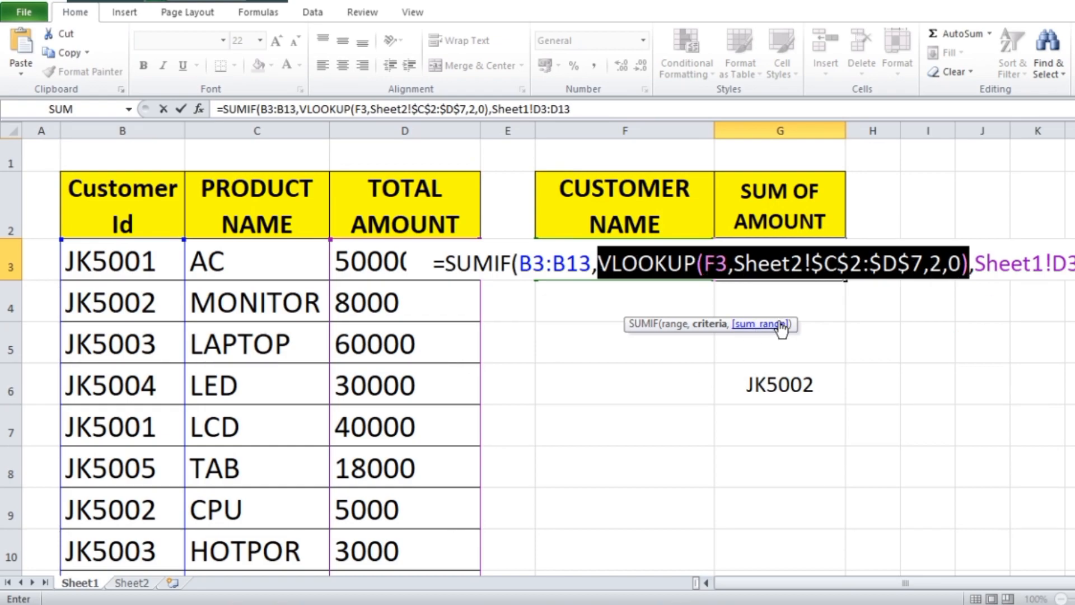
click(761, 324)
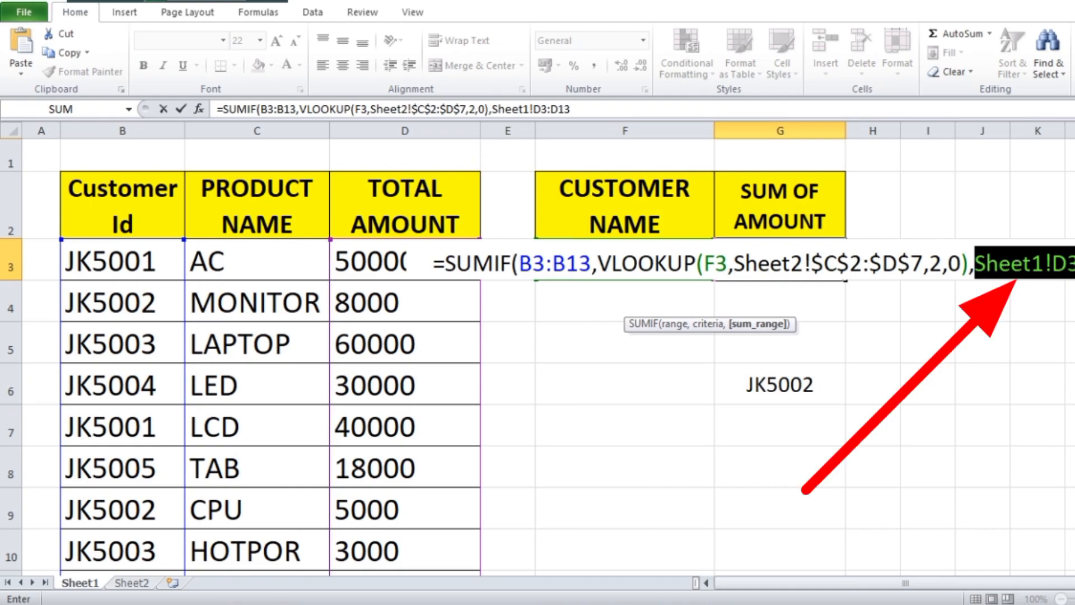
Step: Close the SUMIF formula with its final parenthesis and commit it to G3
click(1070, 268)
text())
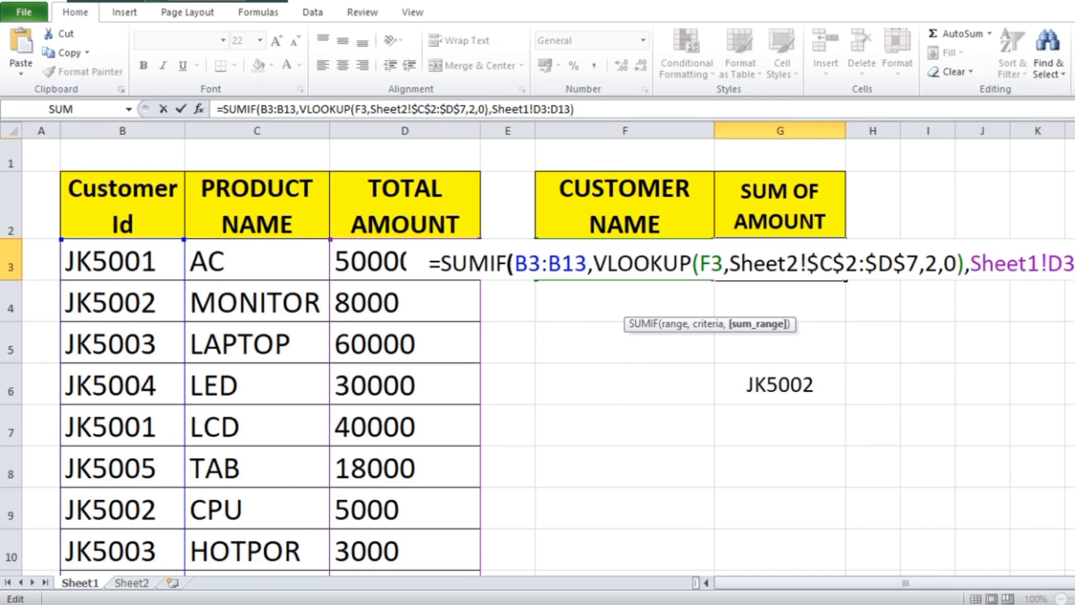
key(Return)
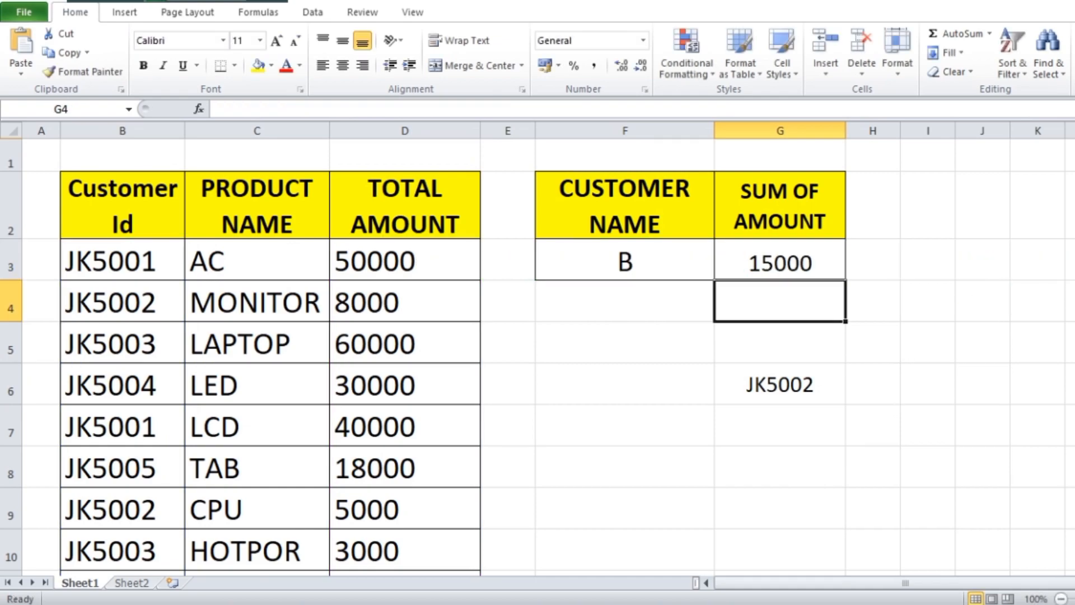
Step: Change the customer name in F3 to C to test the SUMIF and VLOOKUP formula in G3
click(788, 271)
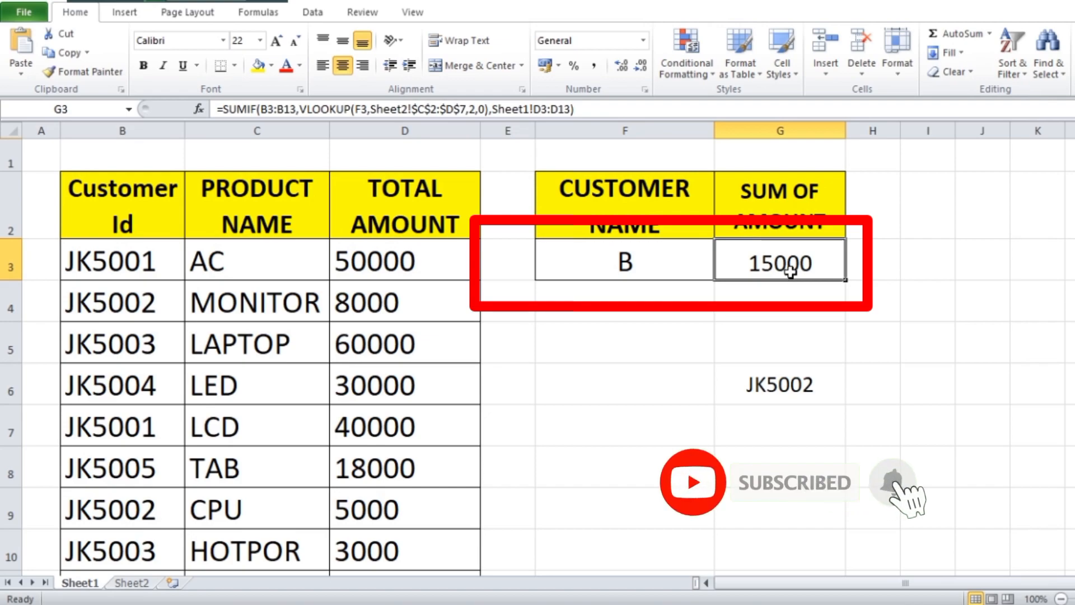
click(627, 268)
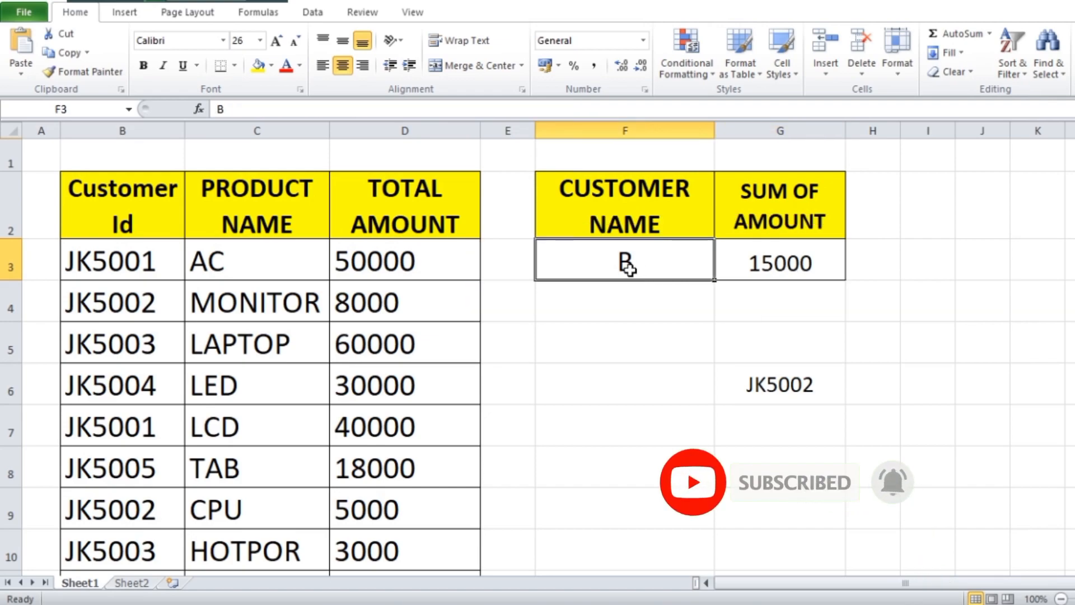
text(C)
click(640, 351)
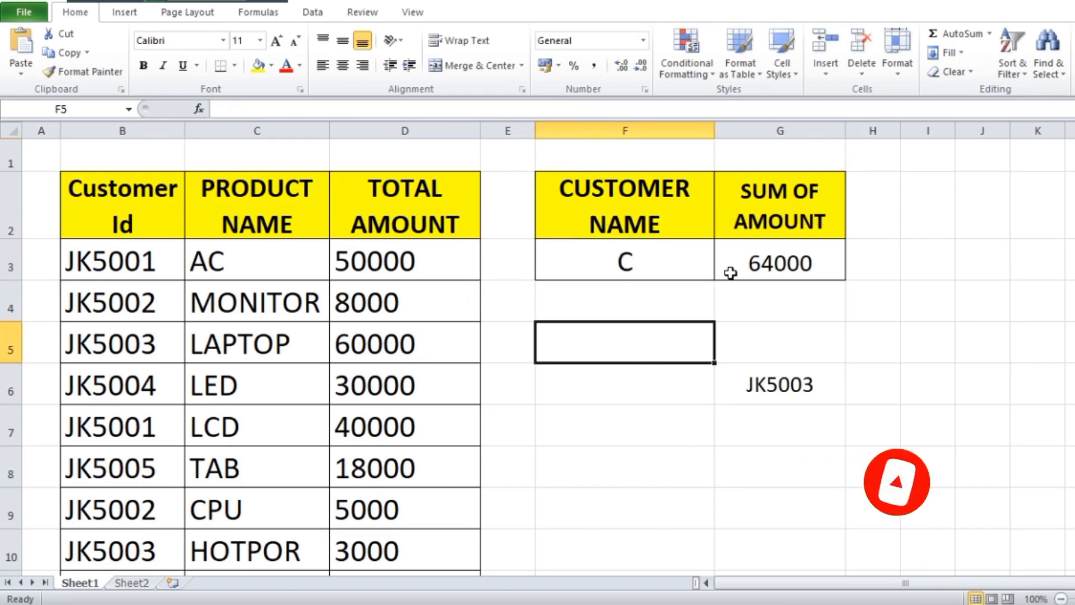
Step: Compare the customer ID looked up in G6 with customer C's entry in the Sheet2 ID table
click(786, 404)
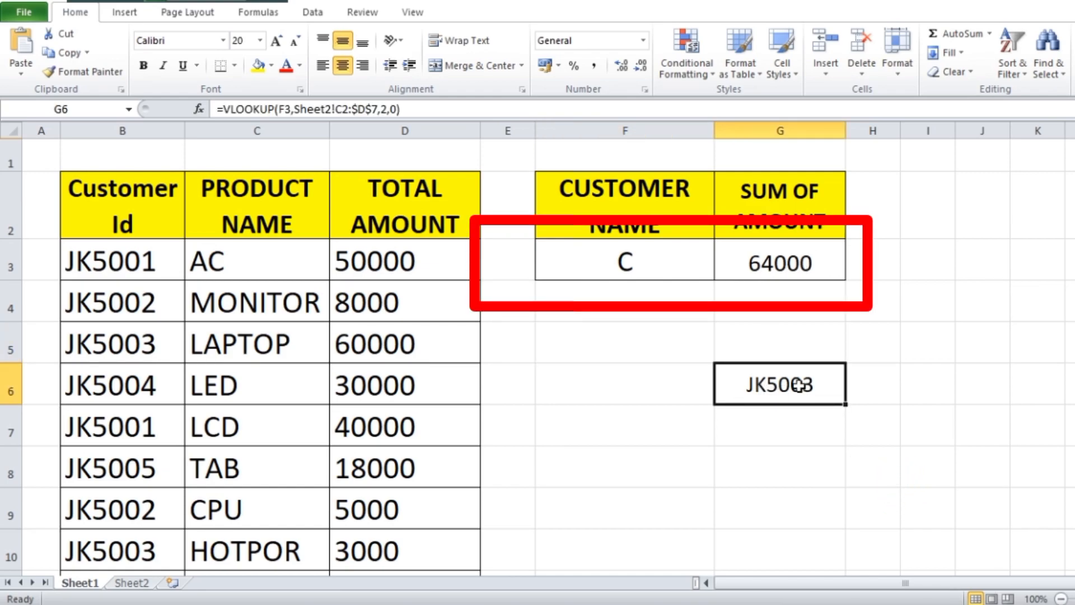
click(132, 583)
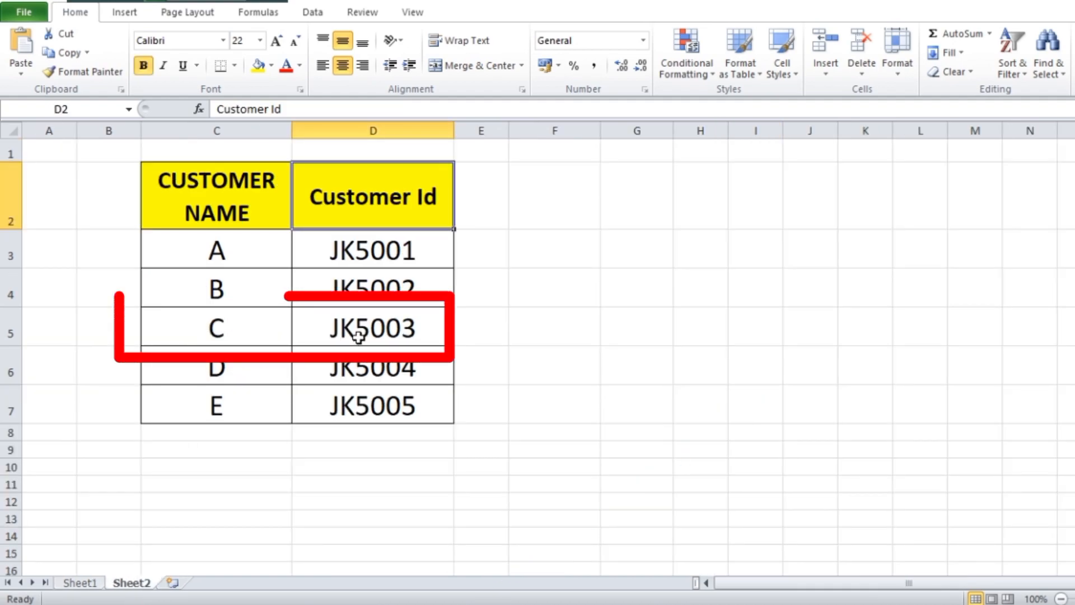
click(94, 583)
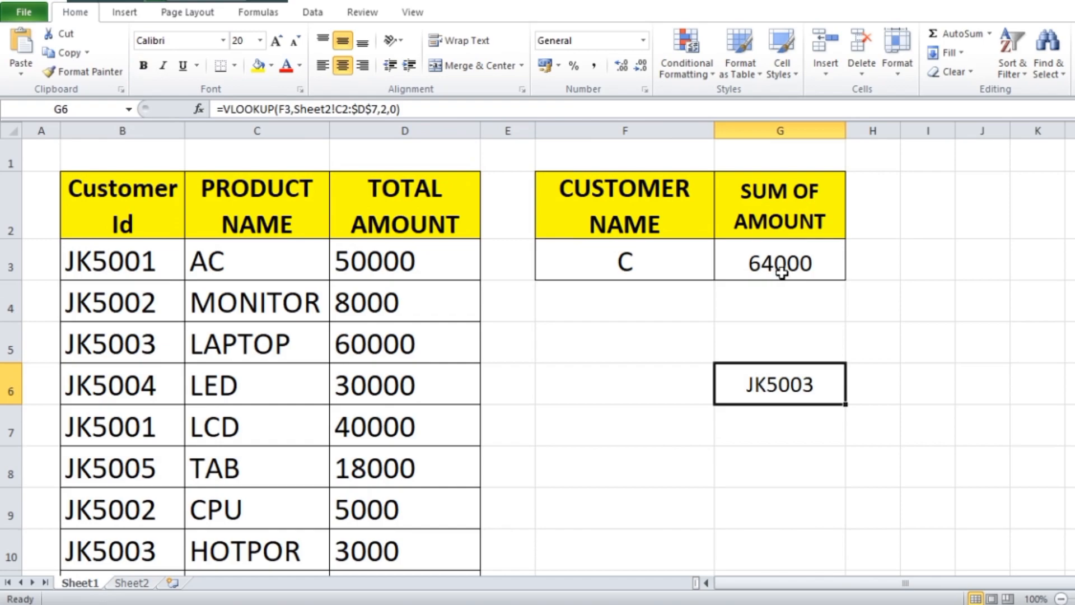
click(666, 270)
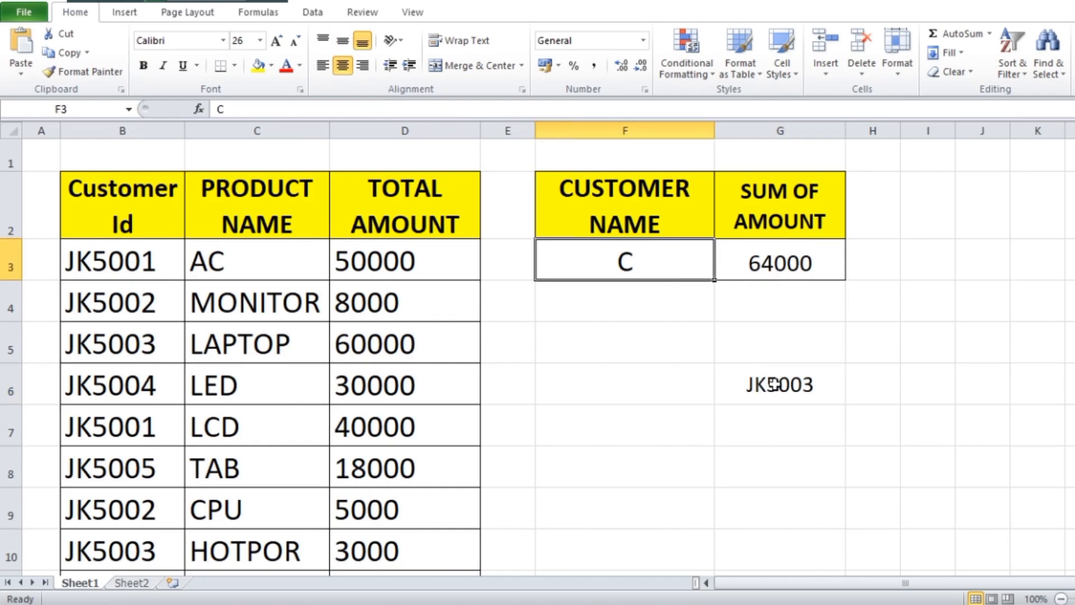
Step: Check the amounts in the JK5003 rows of the Sheet1 table against the total in G3
scroll(151, 271, down, 1)
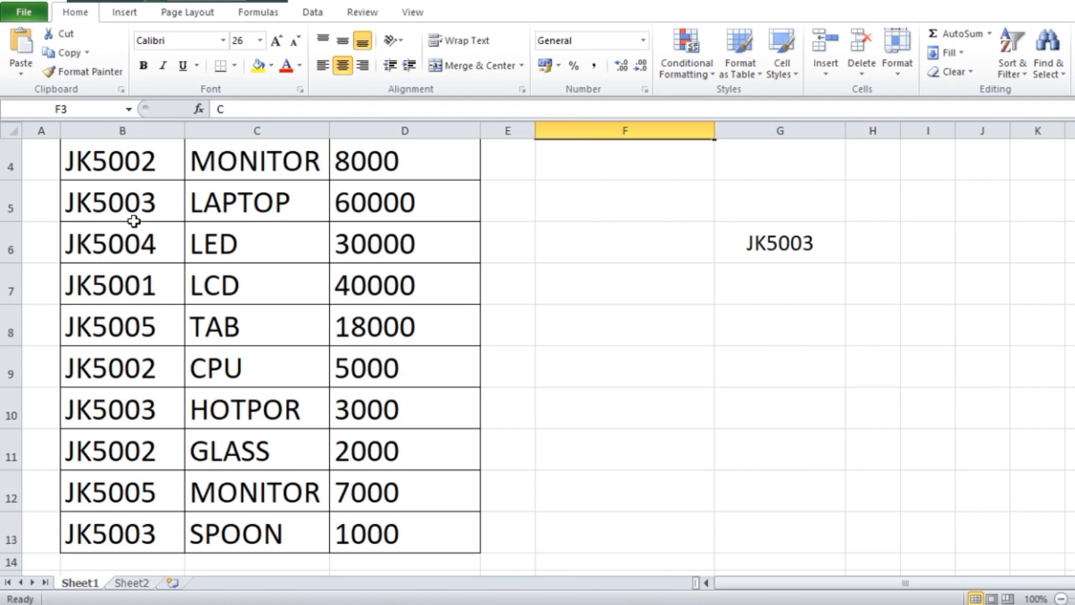
click(122, 204)
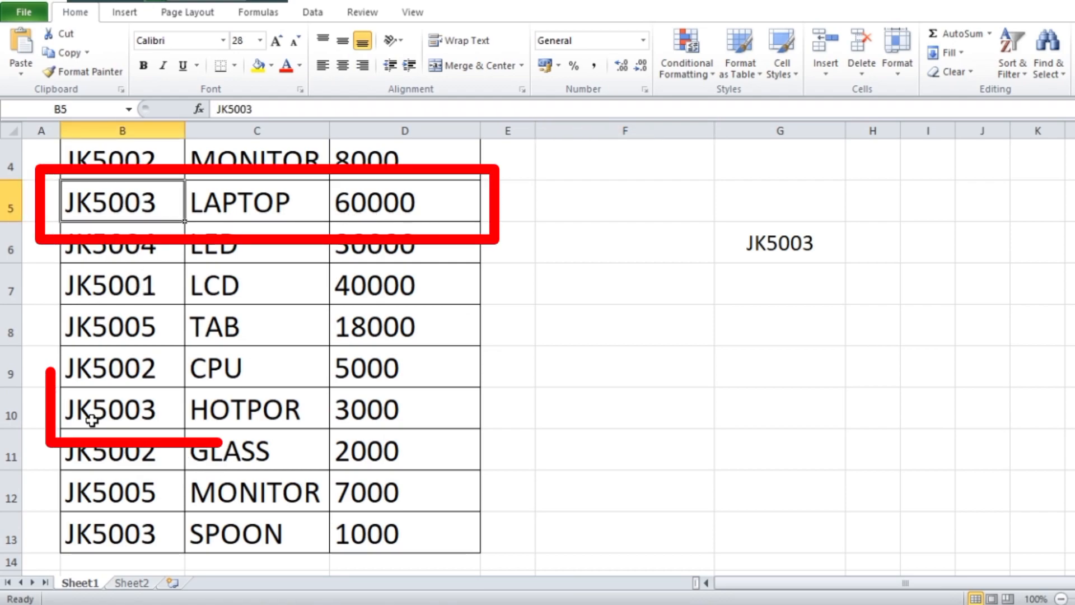
click(139, 412)
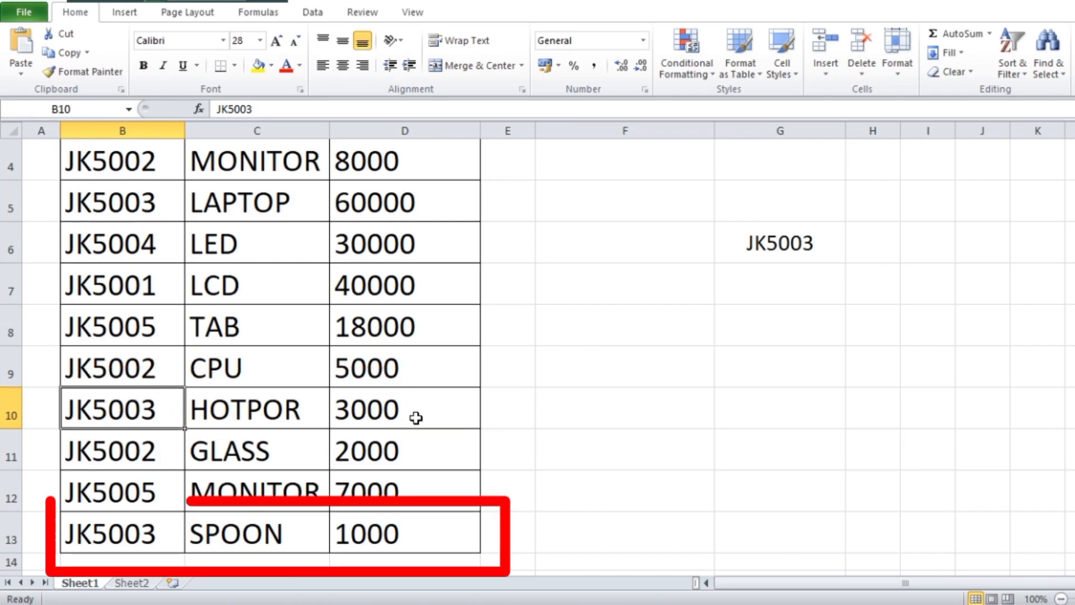
drag(88, 543, 319, 542)
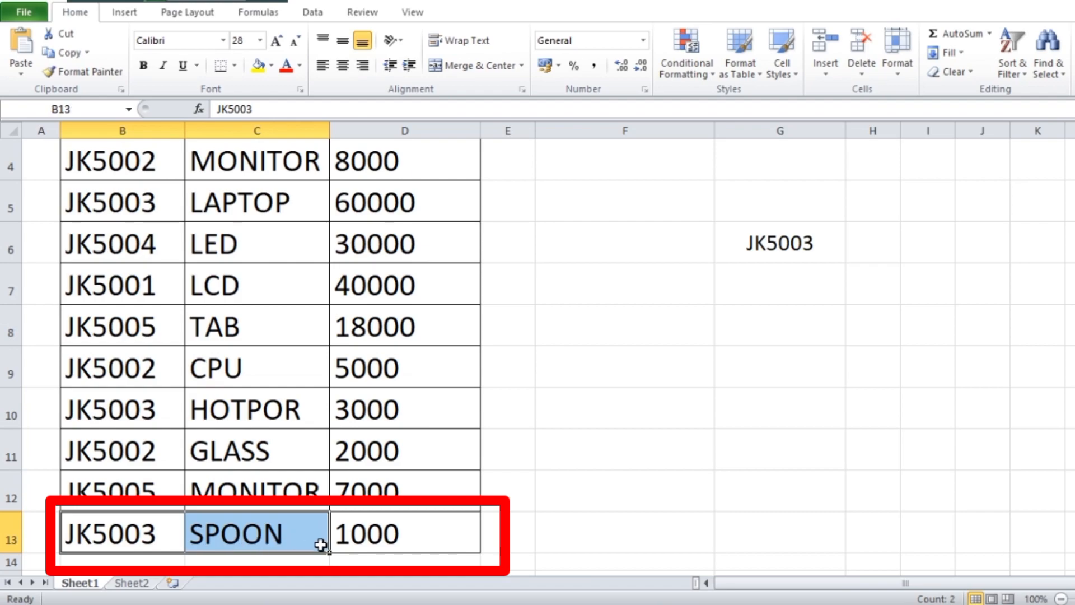
click(384, 537)
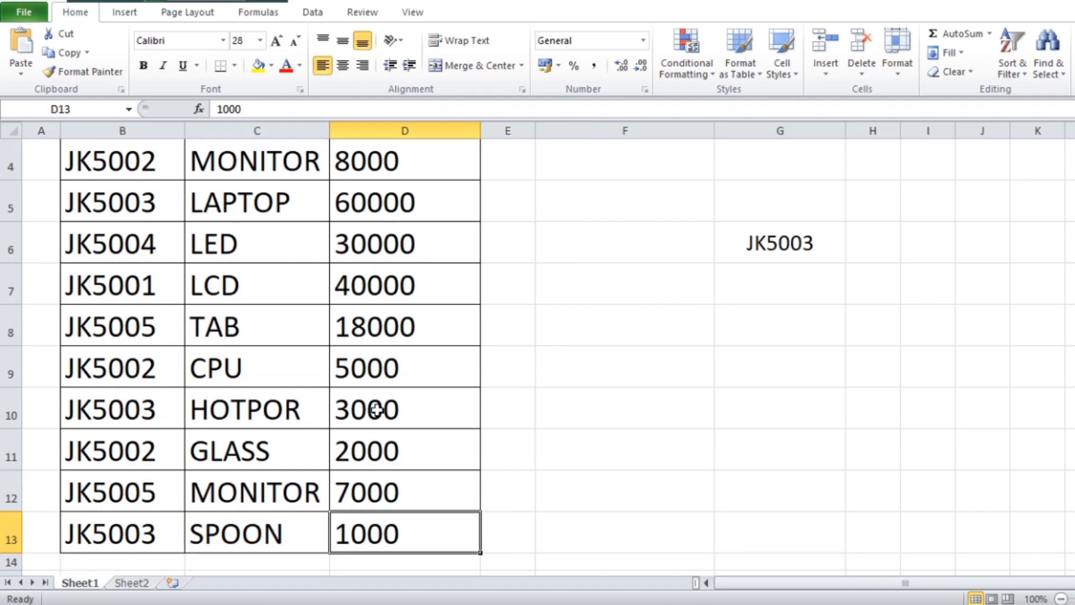
scroll(803, 315, up, 1)
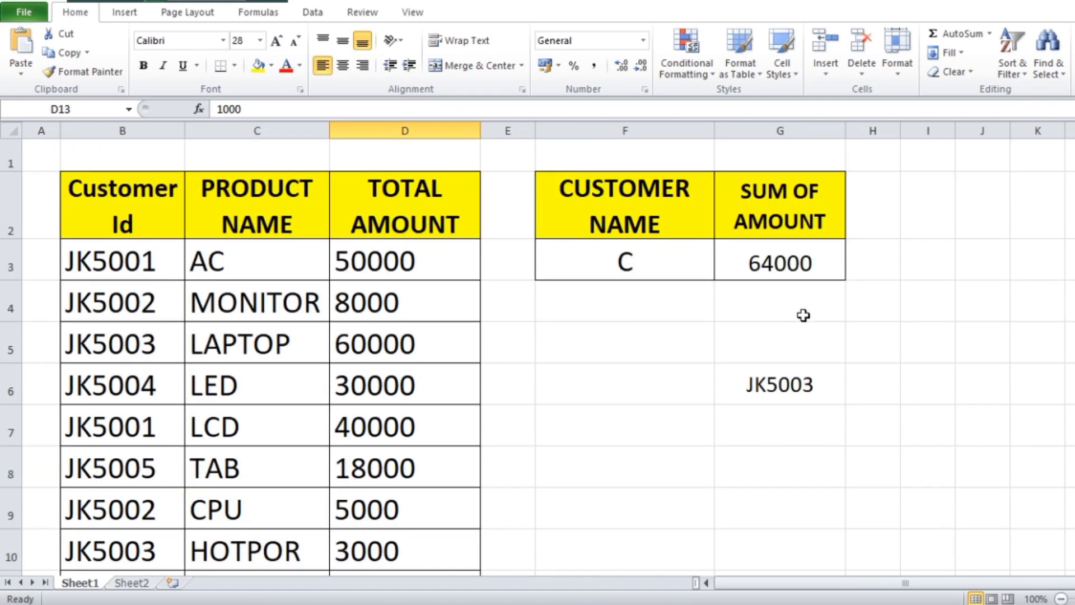
click(788, 265)
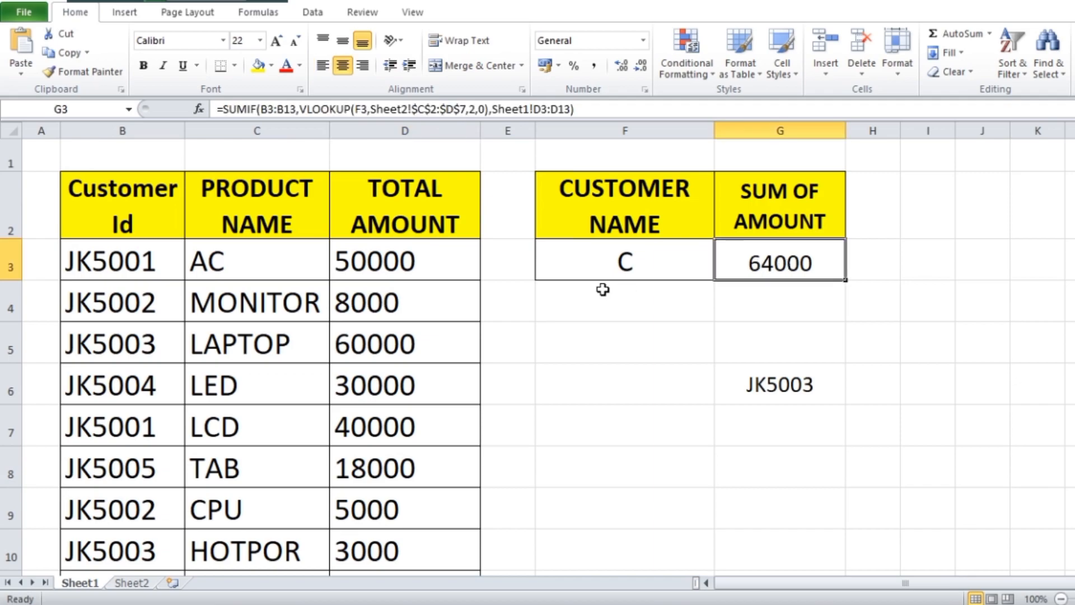
Step: Replace the customer name in F3 with E to test the formula on another customer
click(640, 264)
text(E)
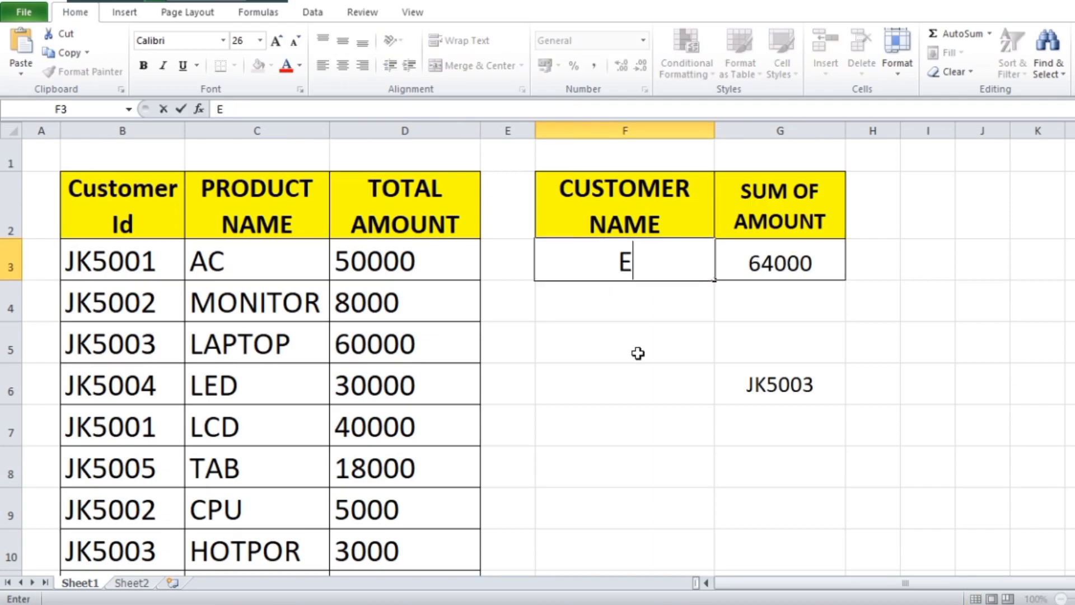
click(645, 374)
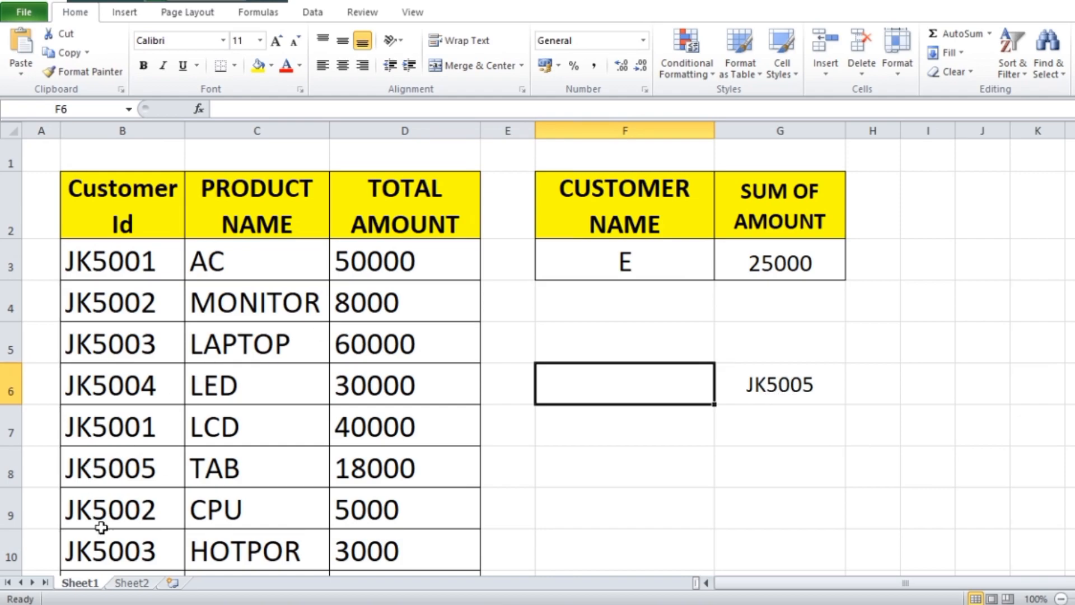
Step: Check the TAB and MONITOR amounts for customer ID JK5005 against the total in G3
click(138, 473)
scroll(379, 376, down, 1)
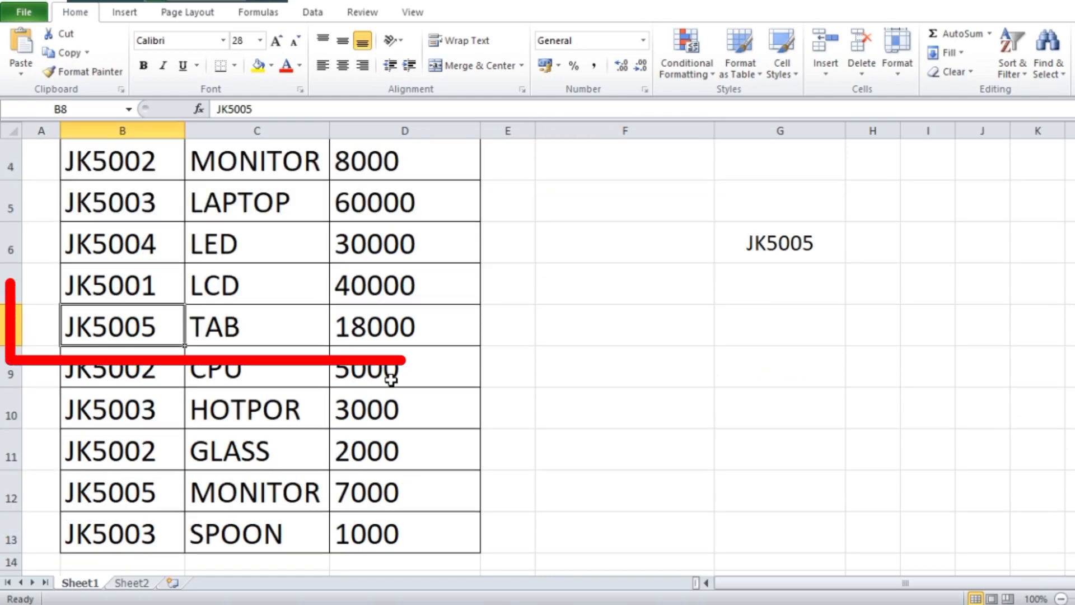
click(396, 332)
mouse_move(168, 494)
mouse_down()
mouse_move(367, 492)
mouse_move(382, 507)
mouse_up()
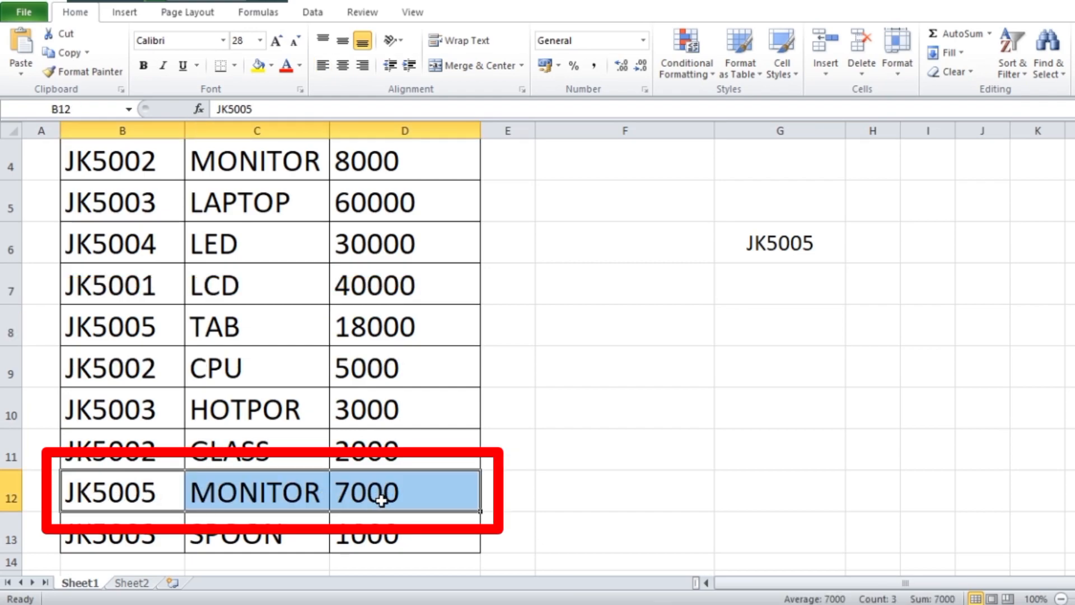
click(388, 336)
scroll(987, 352, up, 1)
click(795, 264)
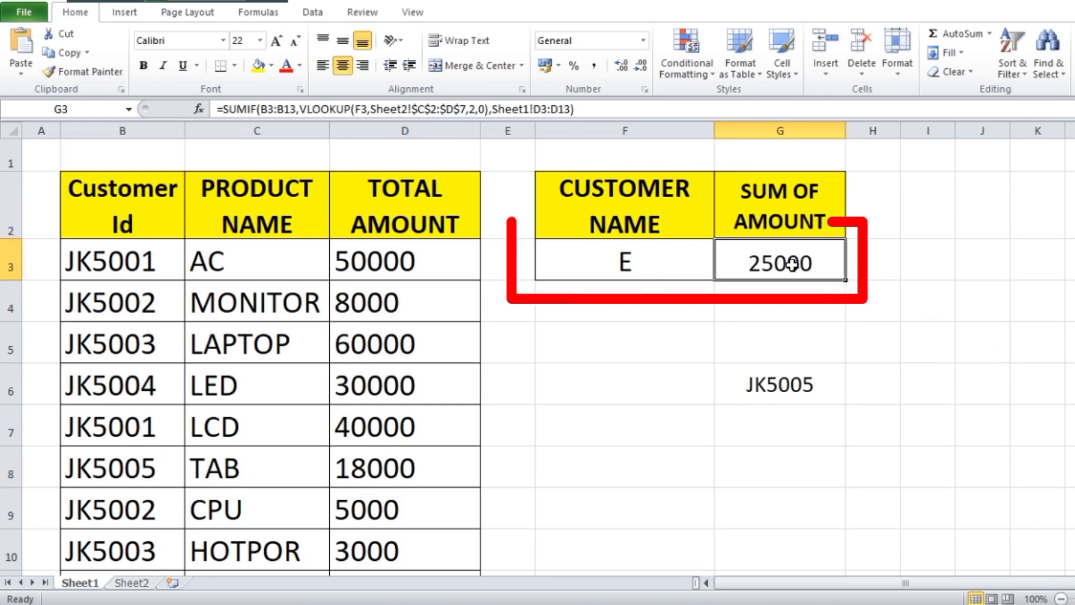